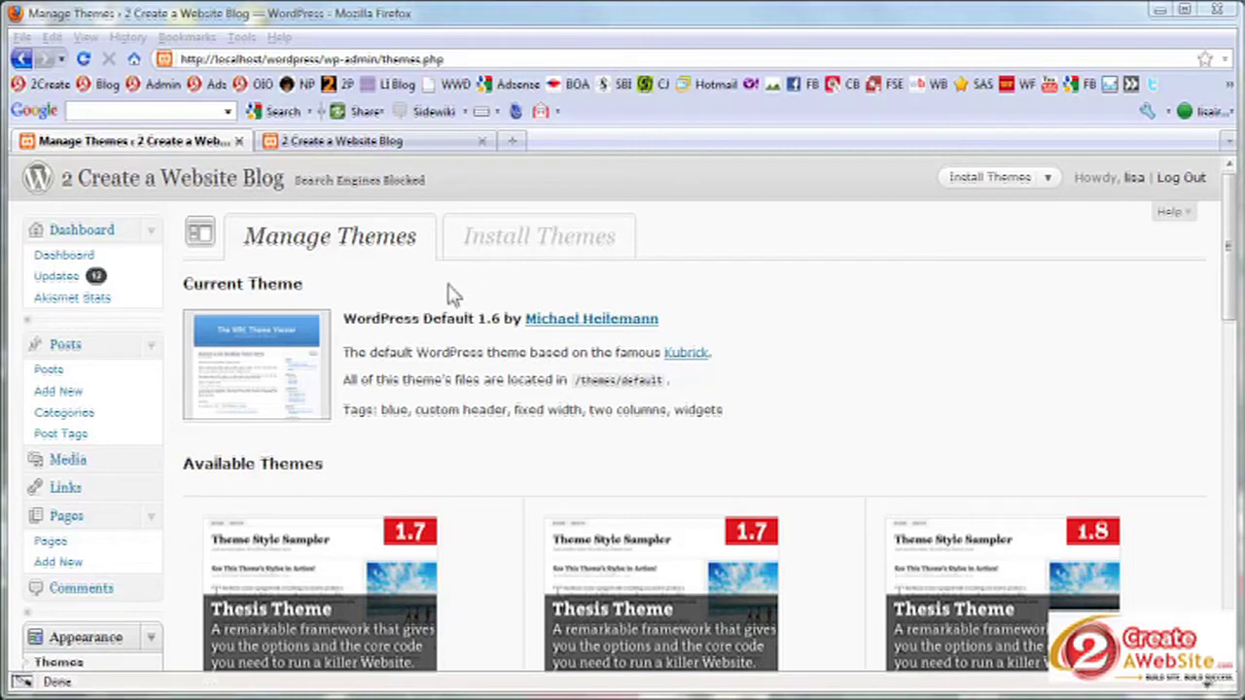
Step: Open the theme installer and search for blue themes with the feature filter
left_click(535, 244)
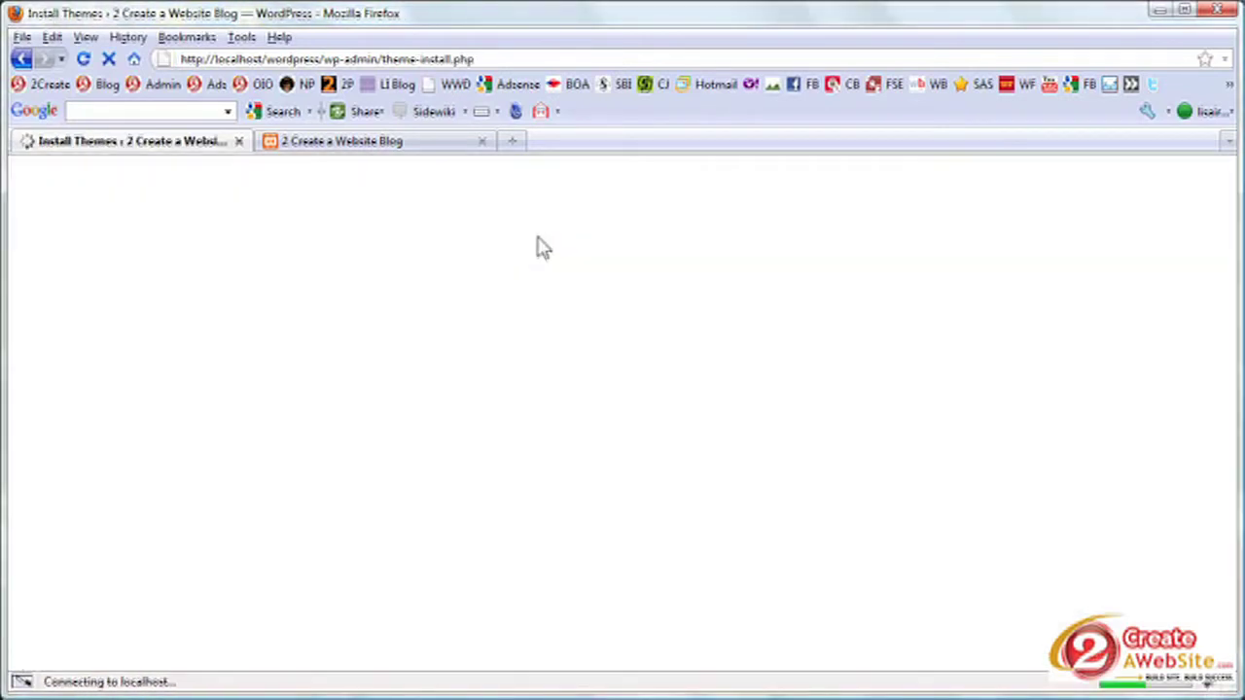
scroll(564, 368, "down", 2)
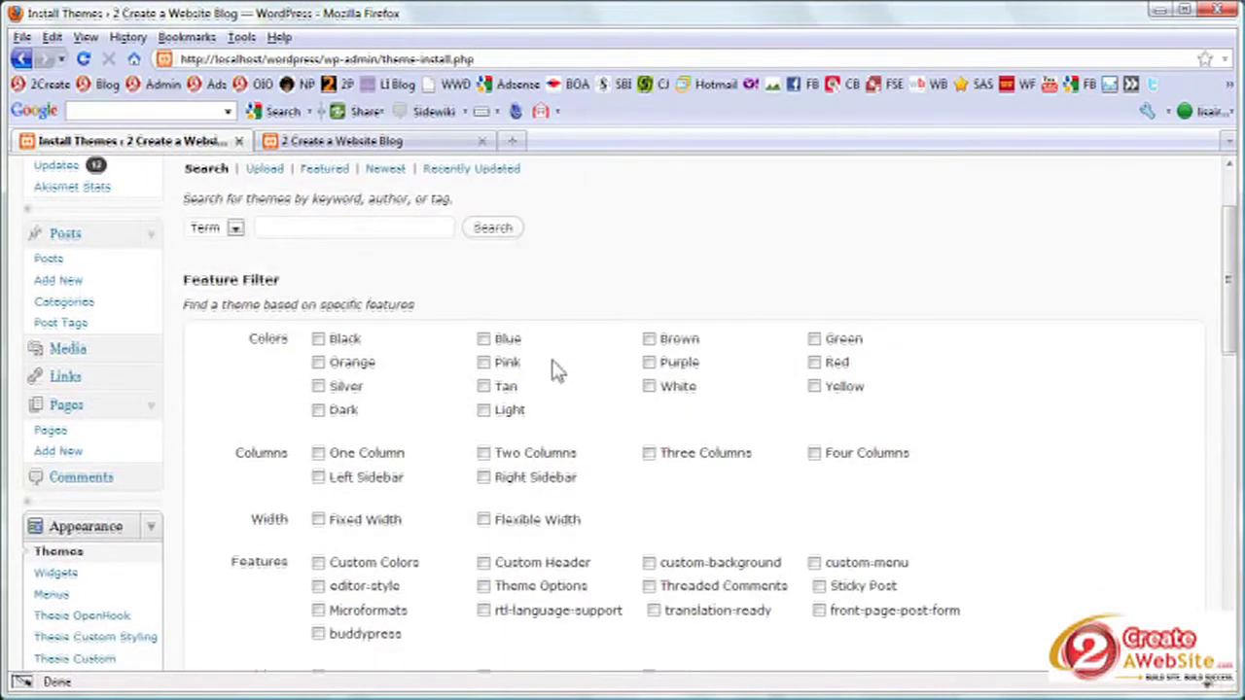
scroll(436, 578, "down", 6)
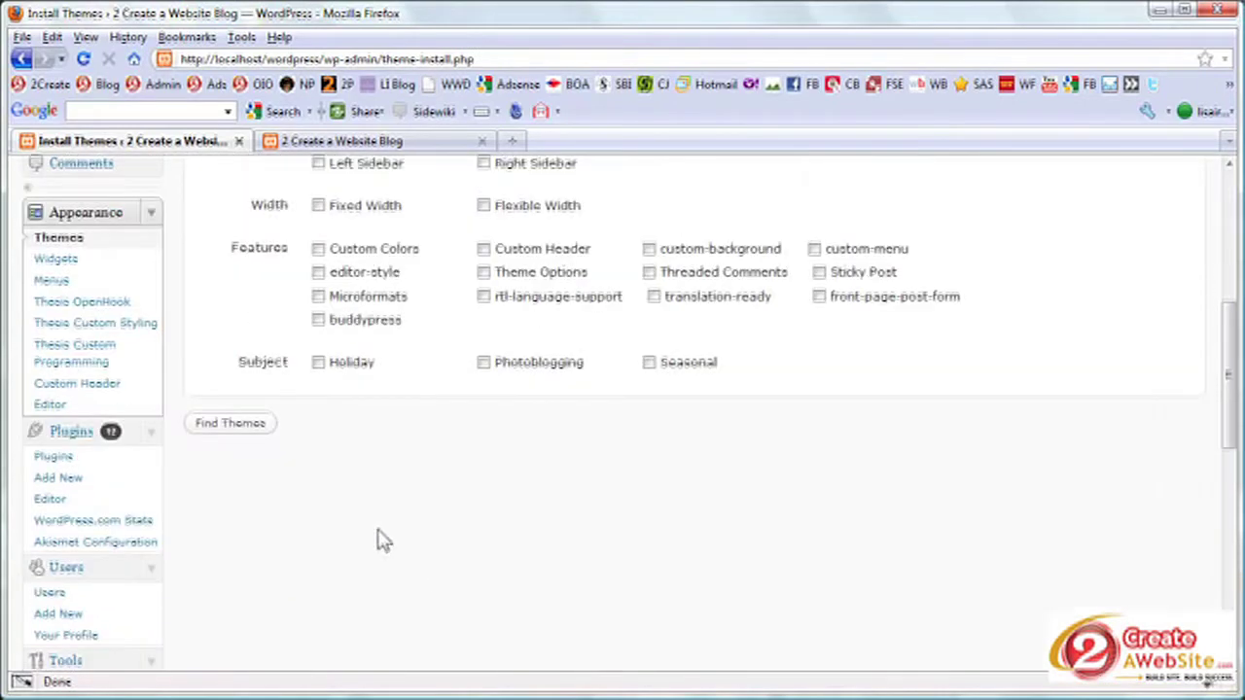
left_click(237, 428)
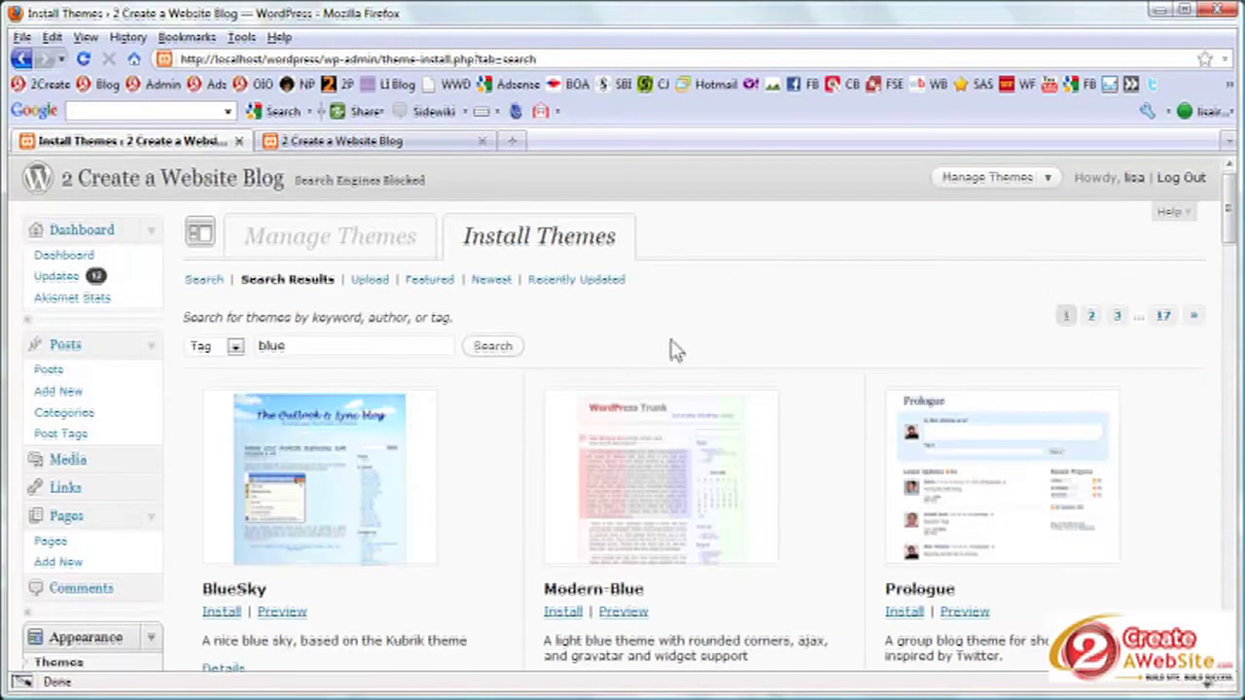
Step: Browse the theme search results and return to the Manage Themes page
scroll(778, 362, "down", 4)
scroll(802, 350, "down", 2)
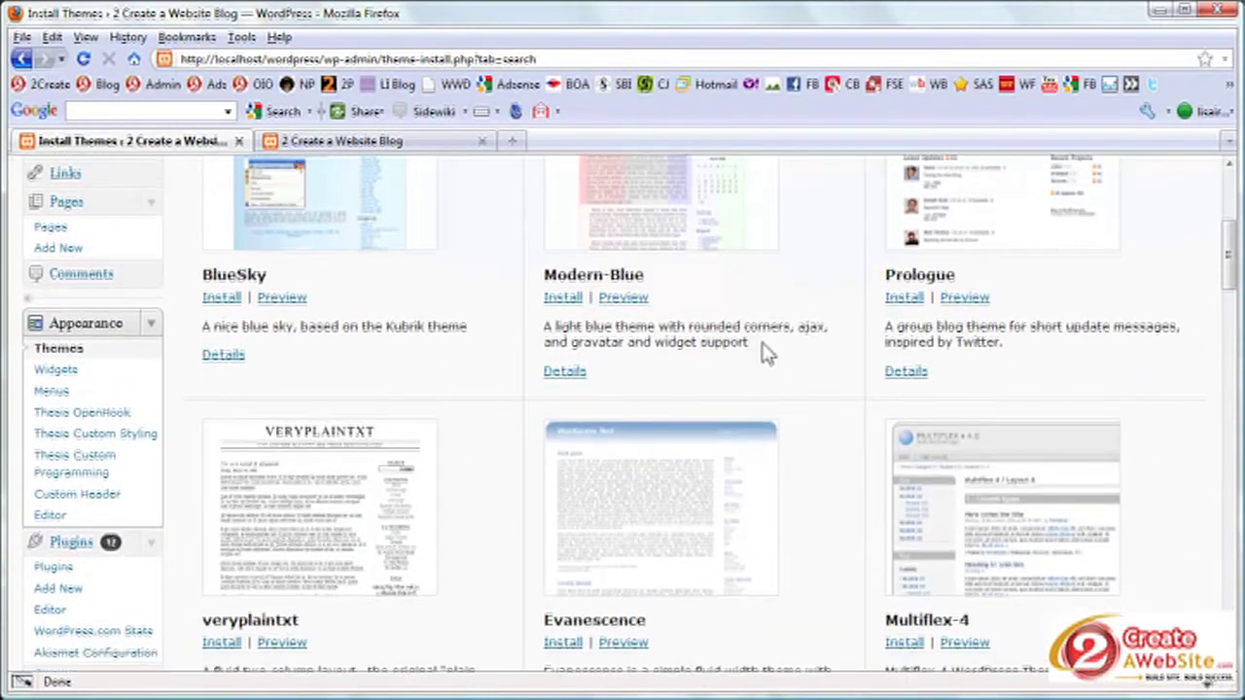
scroll(661, 384, "up", 5)
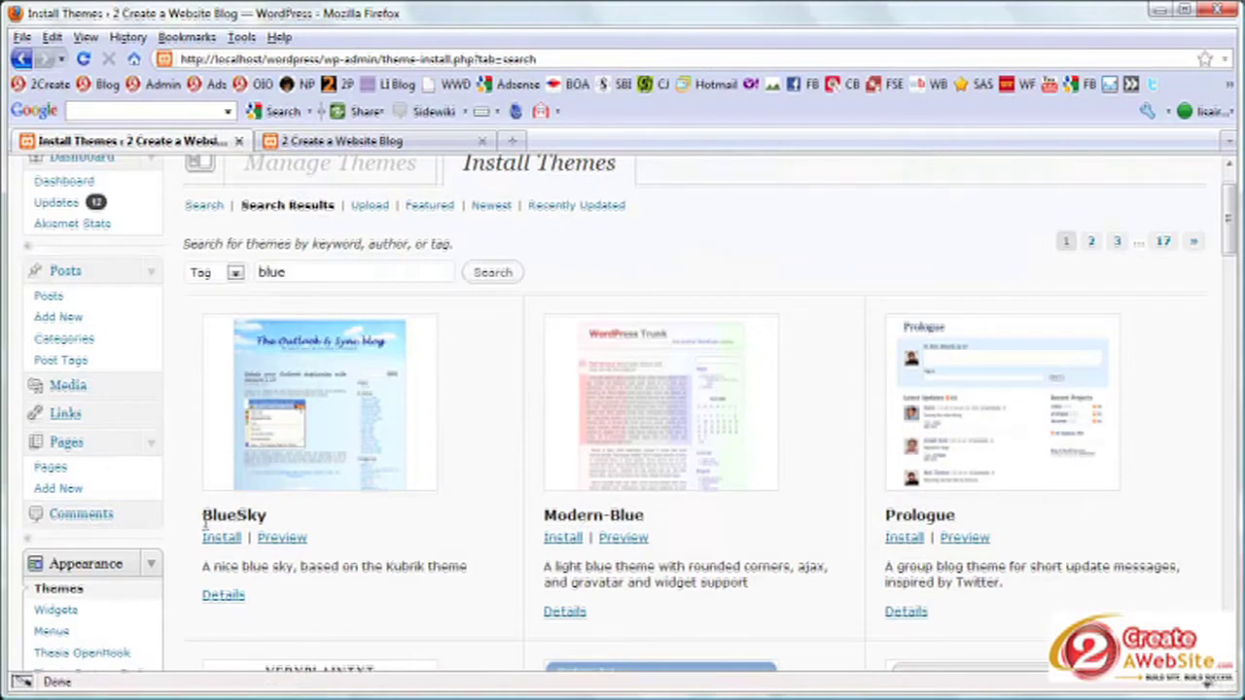
scroll(803, 317, "up", 2)
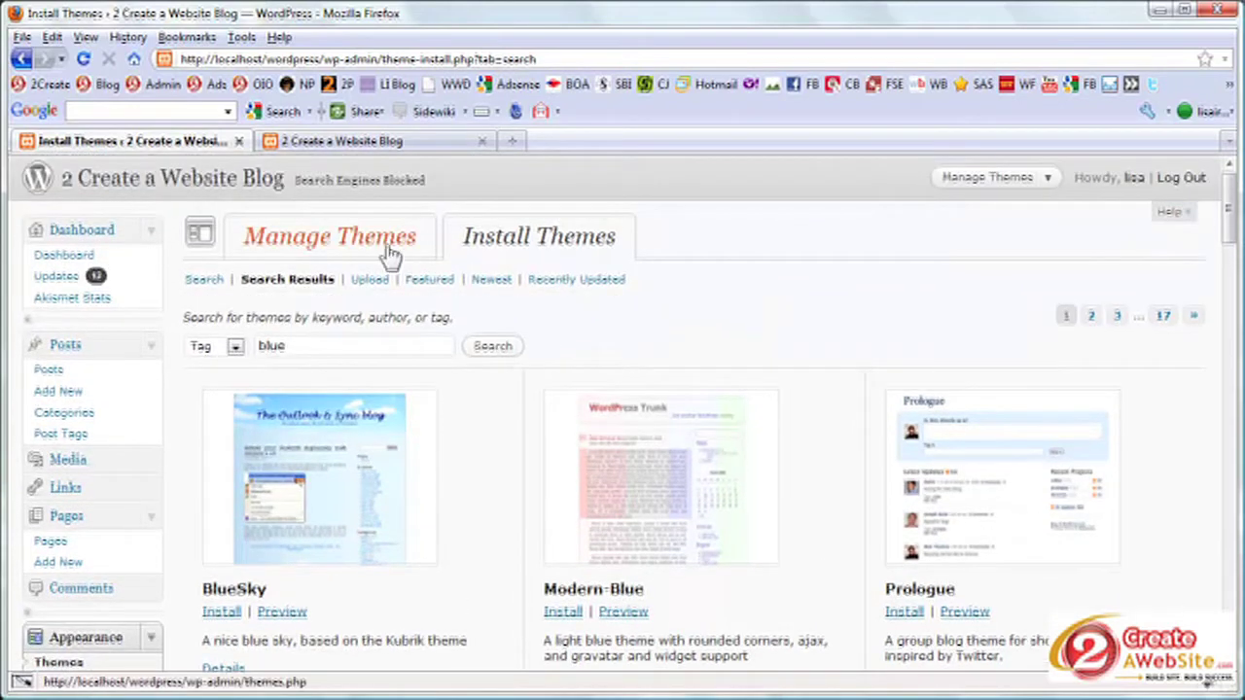
left_click(389, 251)
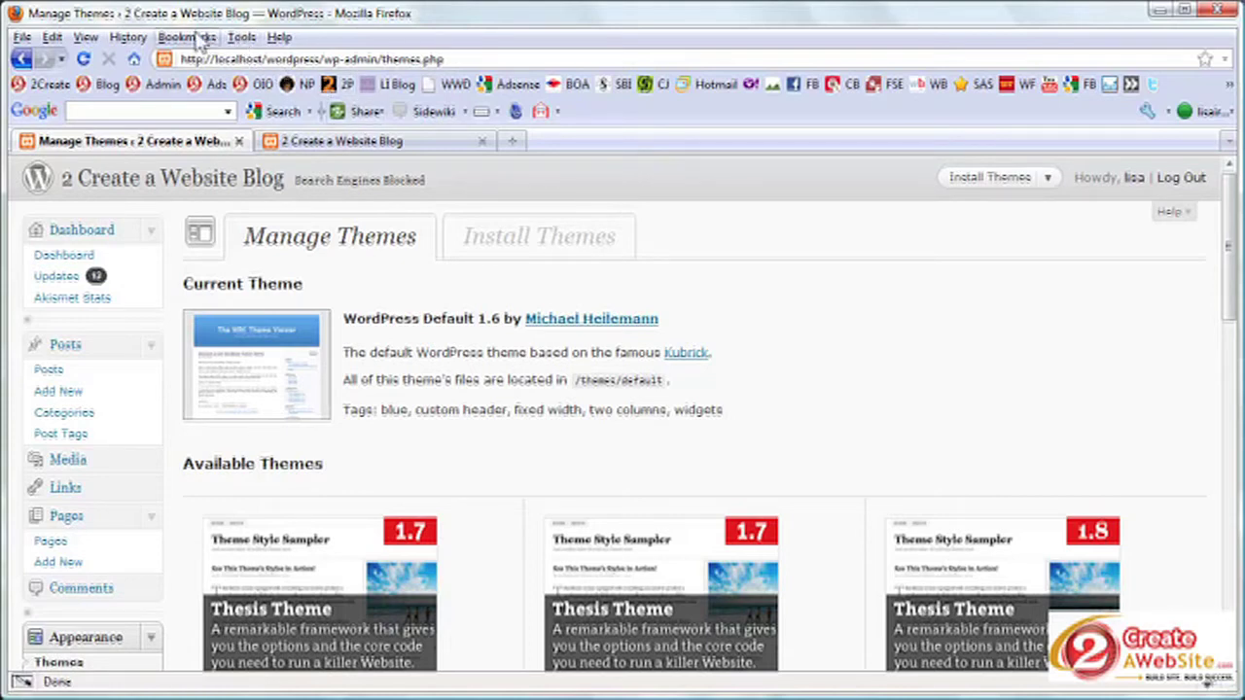
Step: Search the browser's add-ons for fireftp and close the Add-ons window
left_click(241, 39)
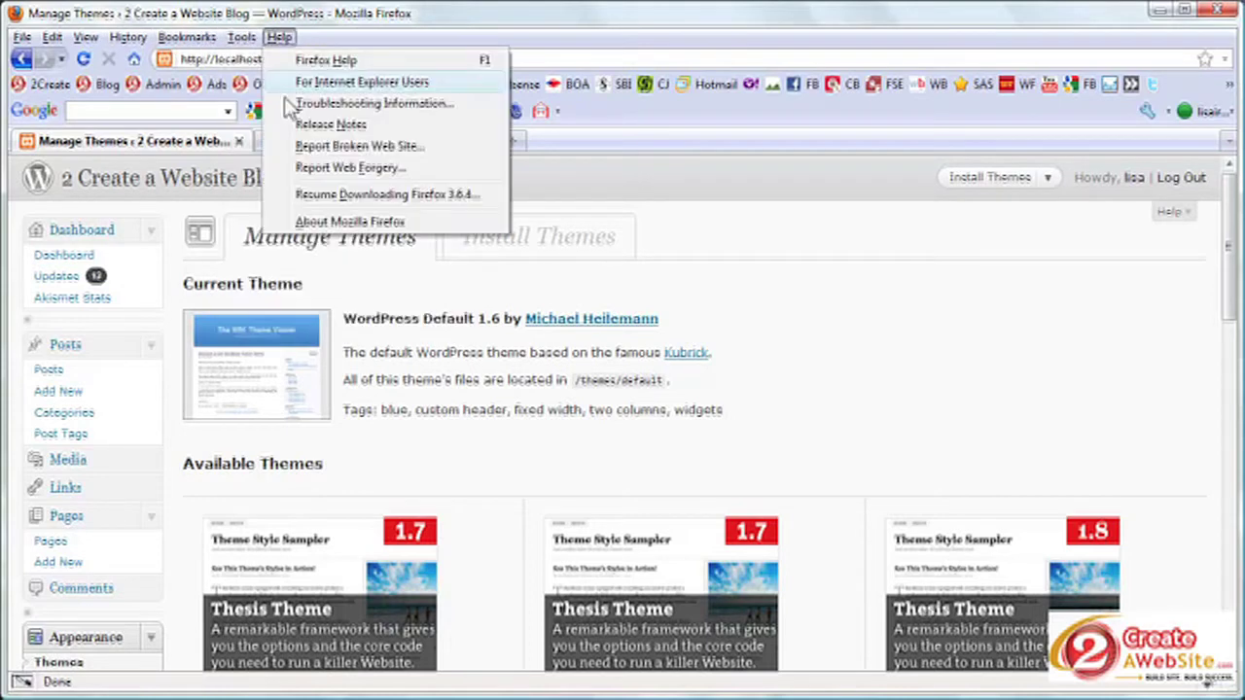
key("Escape")
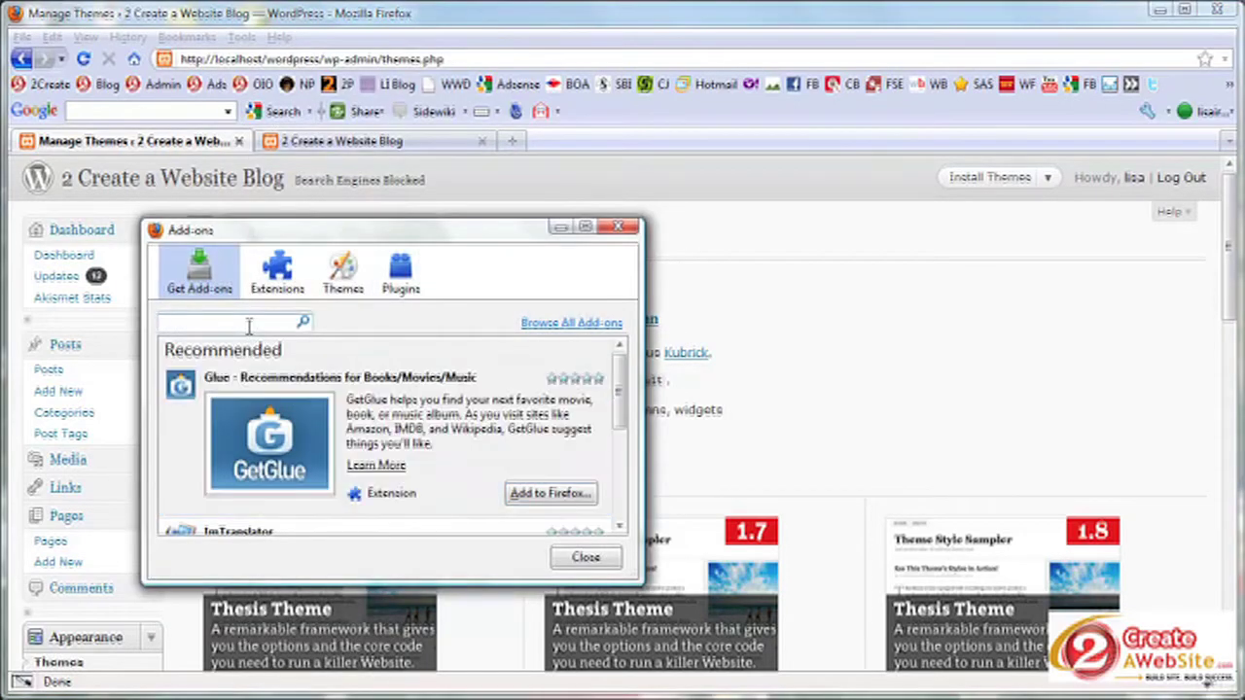
type("fireftp")
left_click(586, 557)
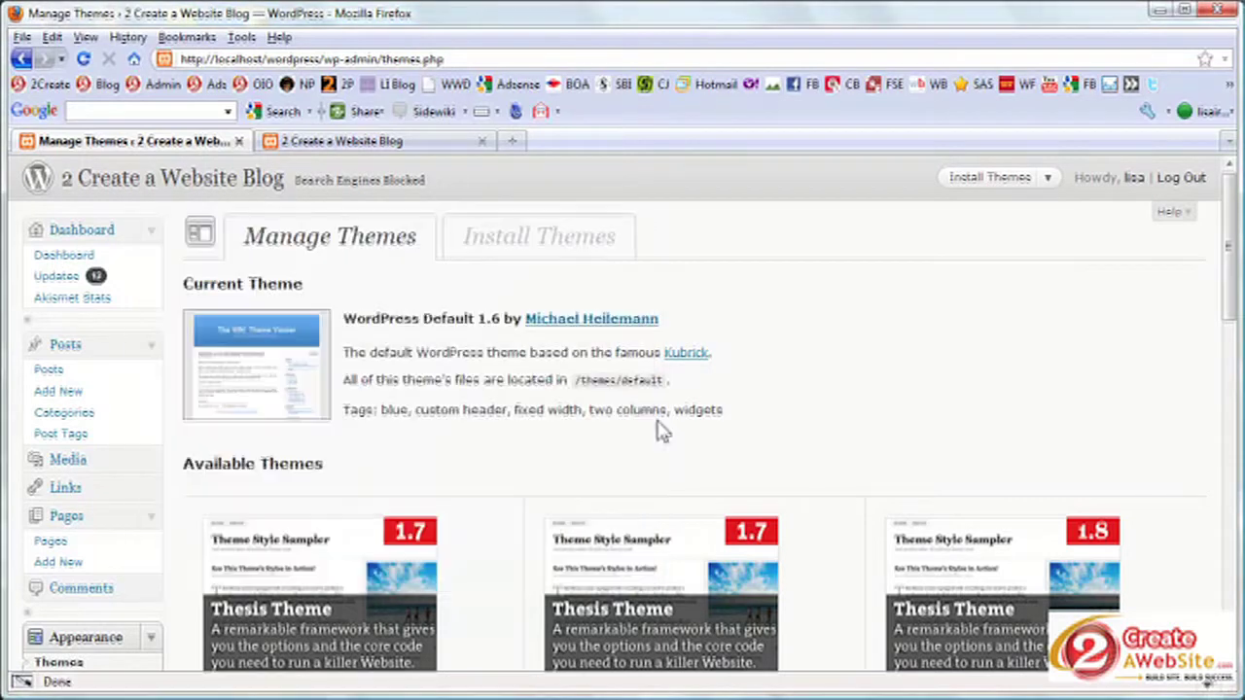
Step: Check the toolbar options and the FireFTP entry among the browser's tools, and launch FireFTP
left_click(241, 37)
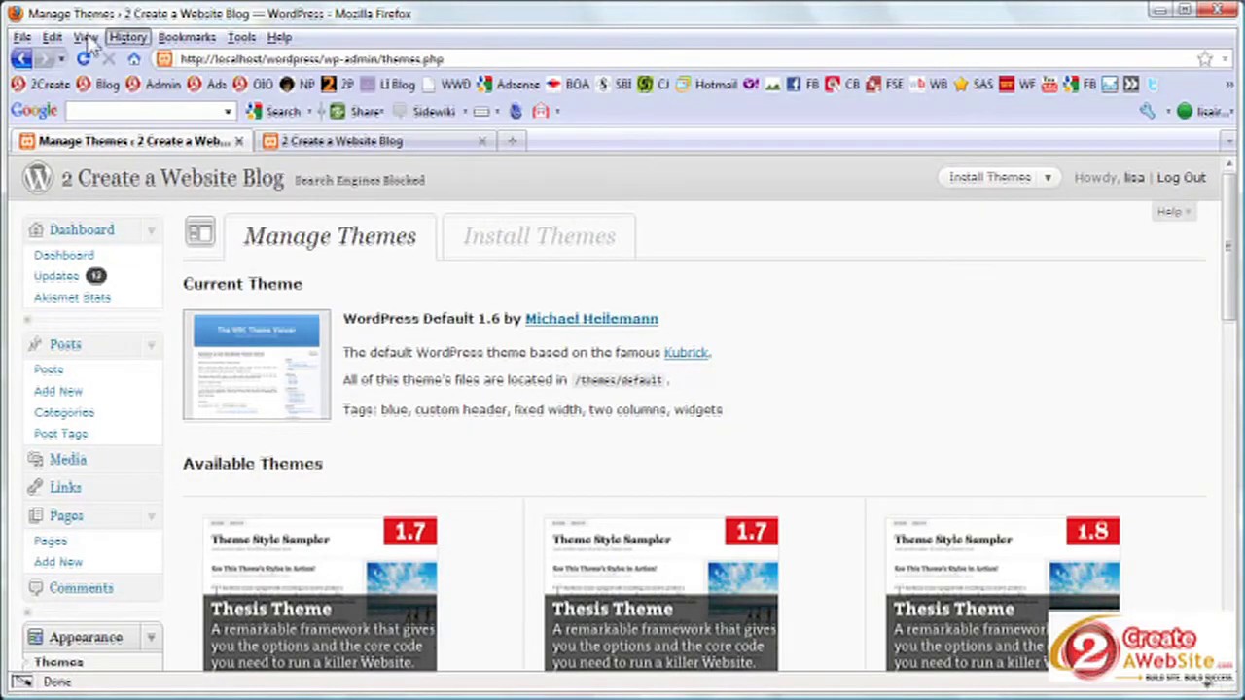
mouse_move(85, 37)
mouse_move(111, 60)
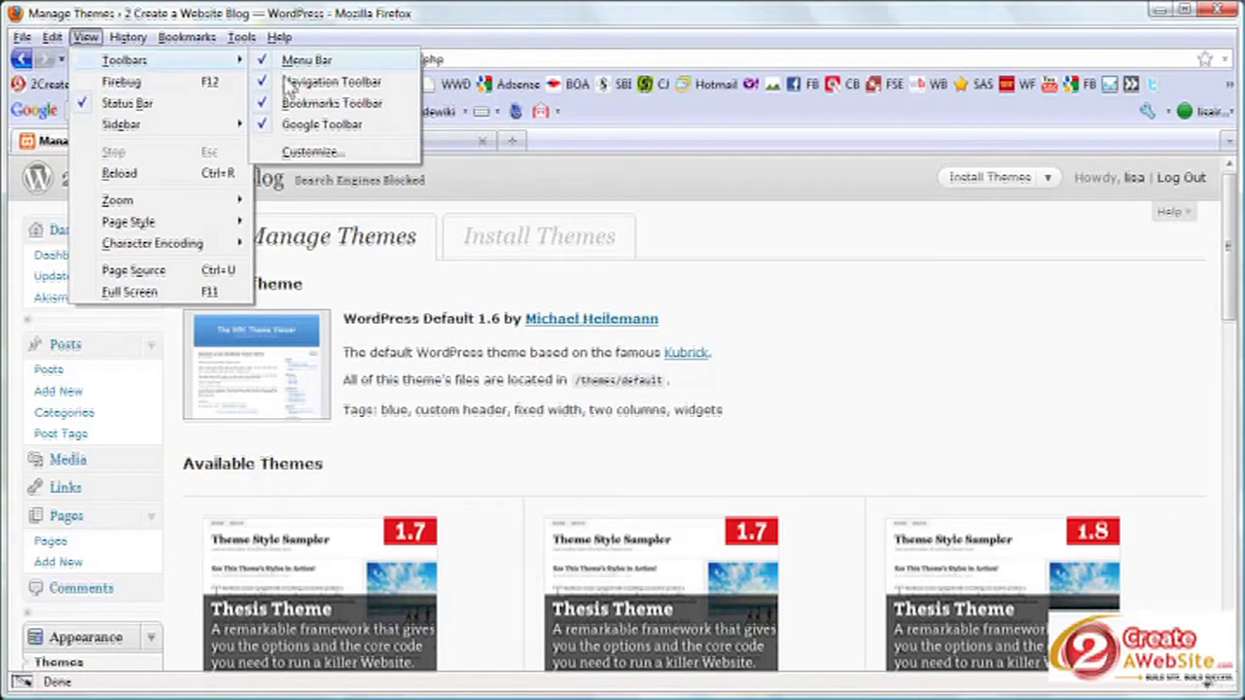
mouse_move(241, 37)
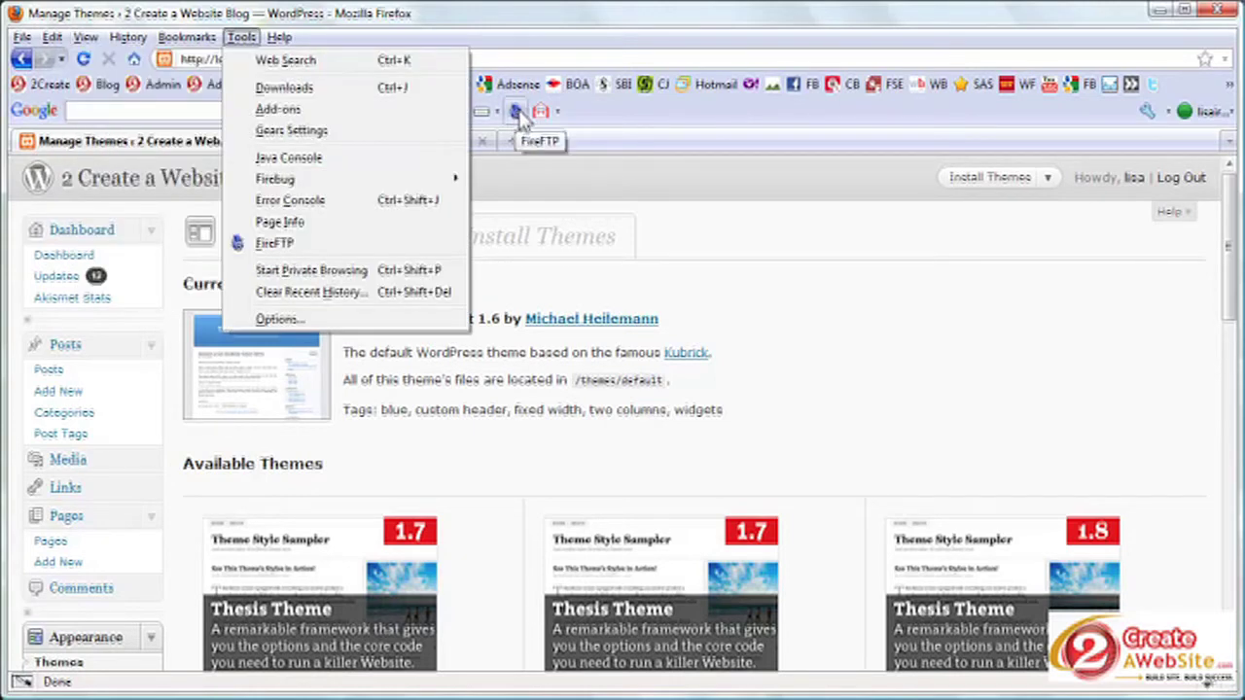
key("Escape")
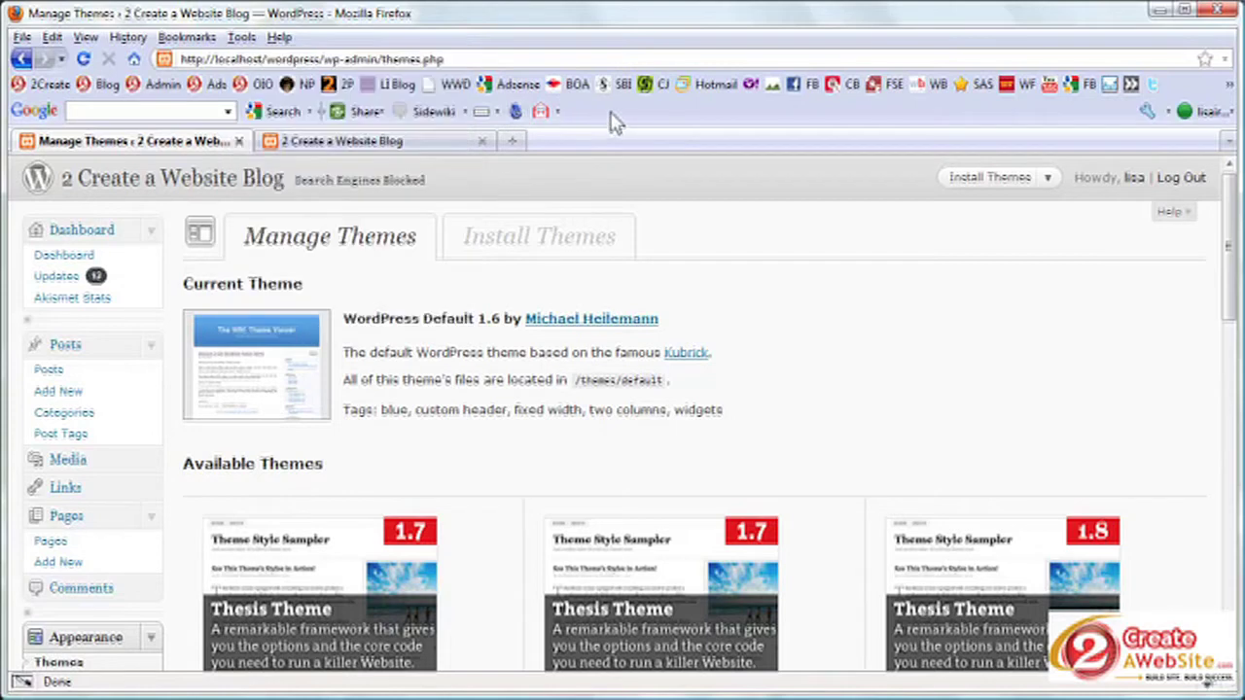
left_click(516, 111)
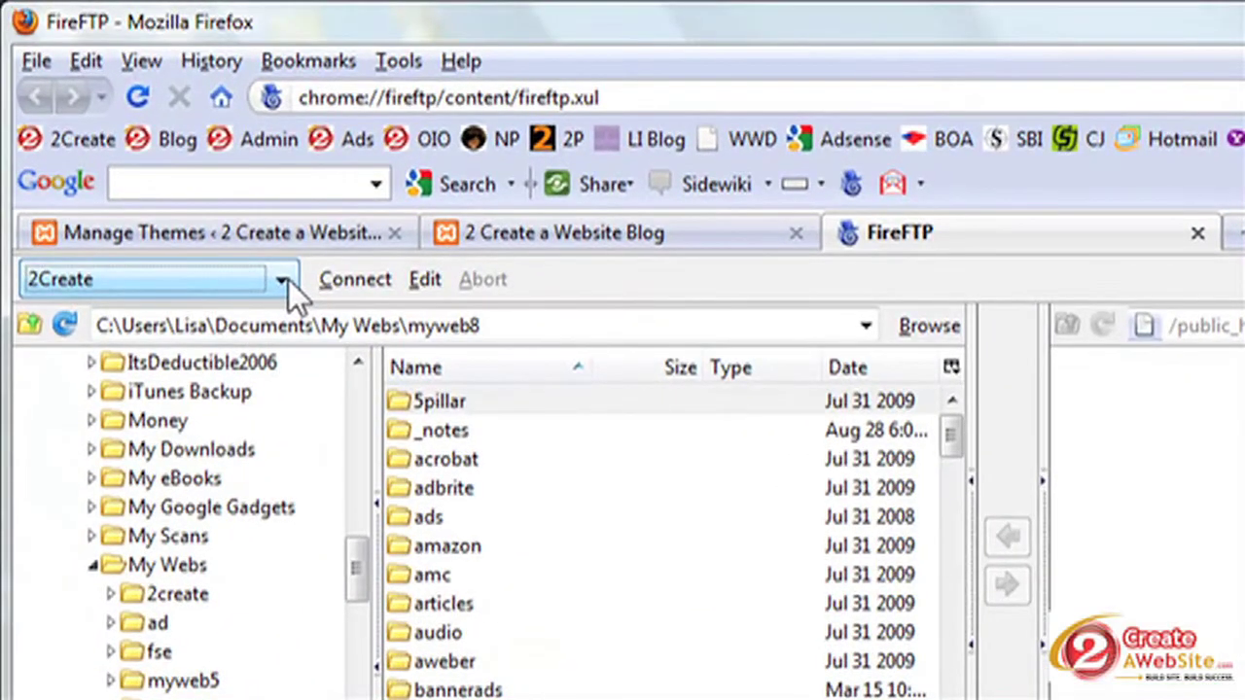
Step: Start a new FTP account with ftp.yourdomain.com as the host, and dismiss it without saving
left_click(281, 279)
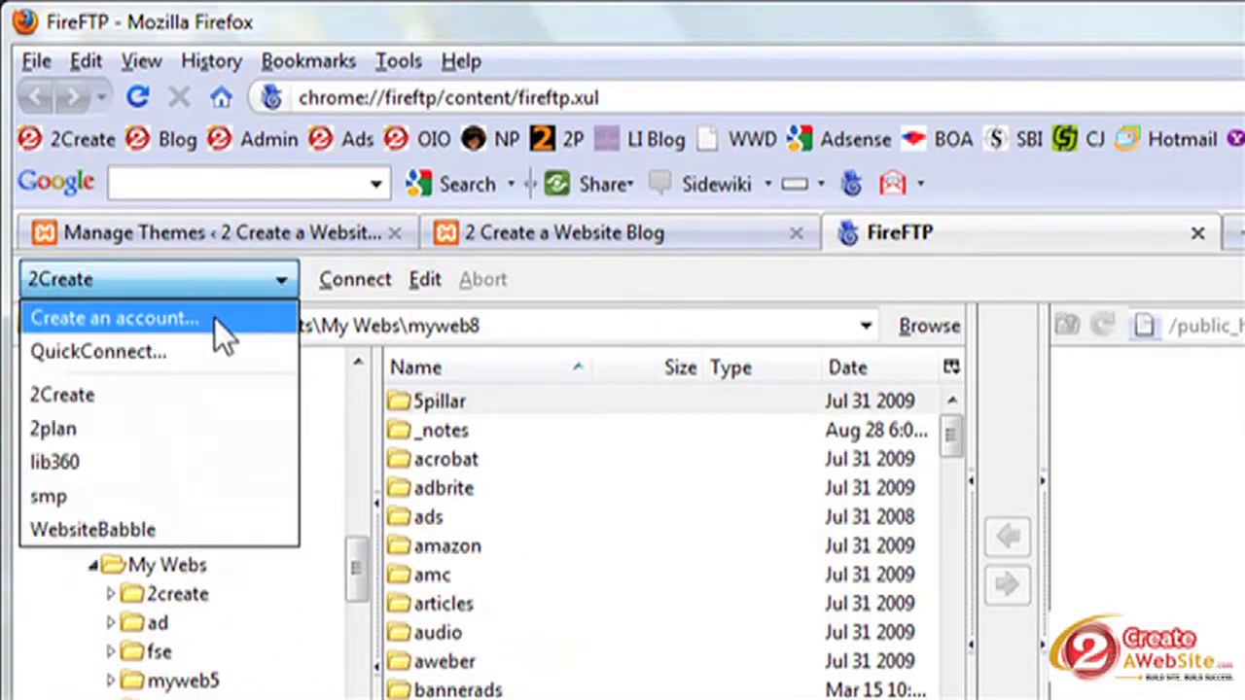
left_click(214, 317)
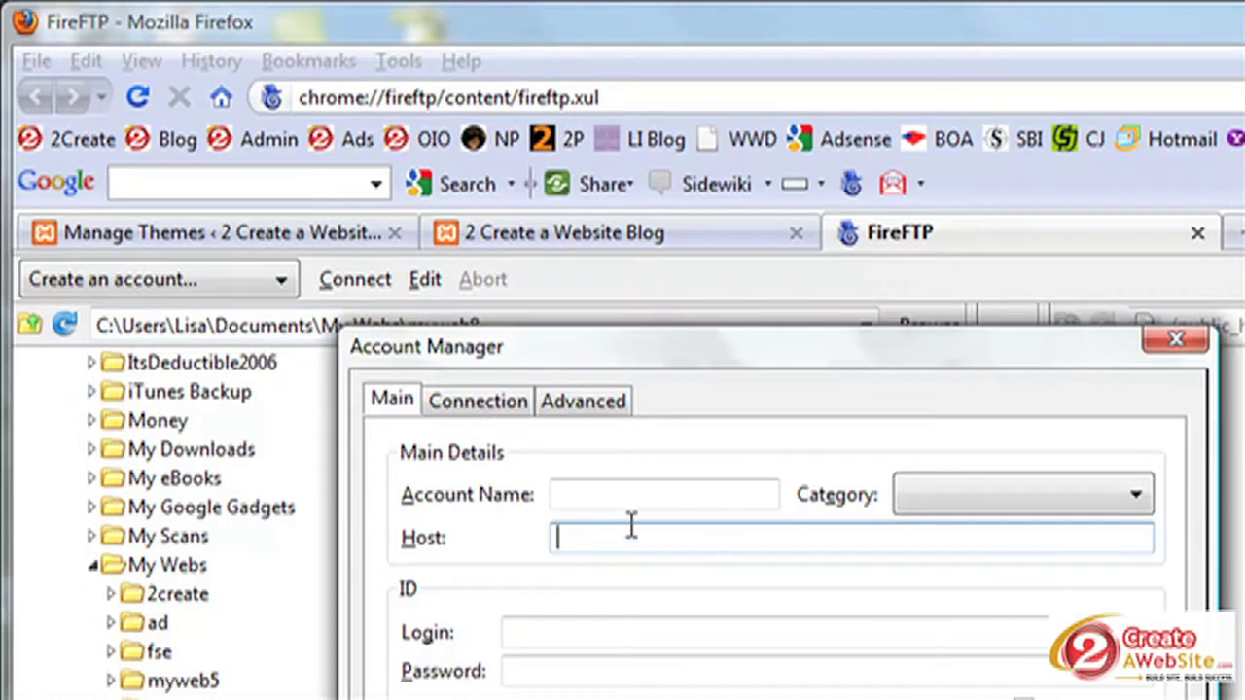
type("ftp")
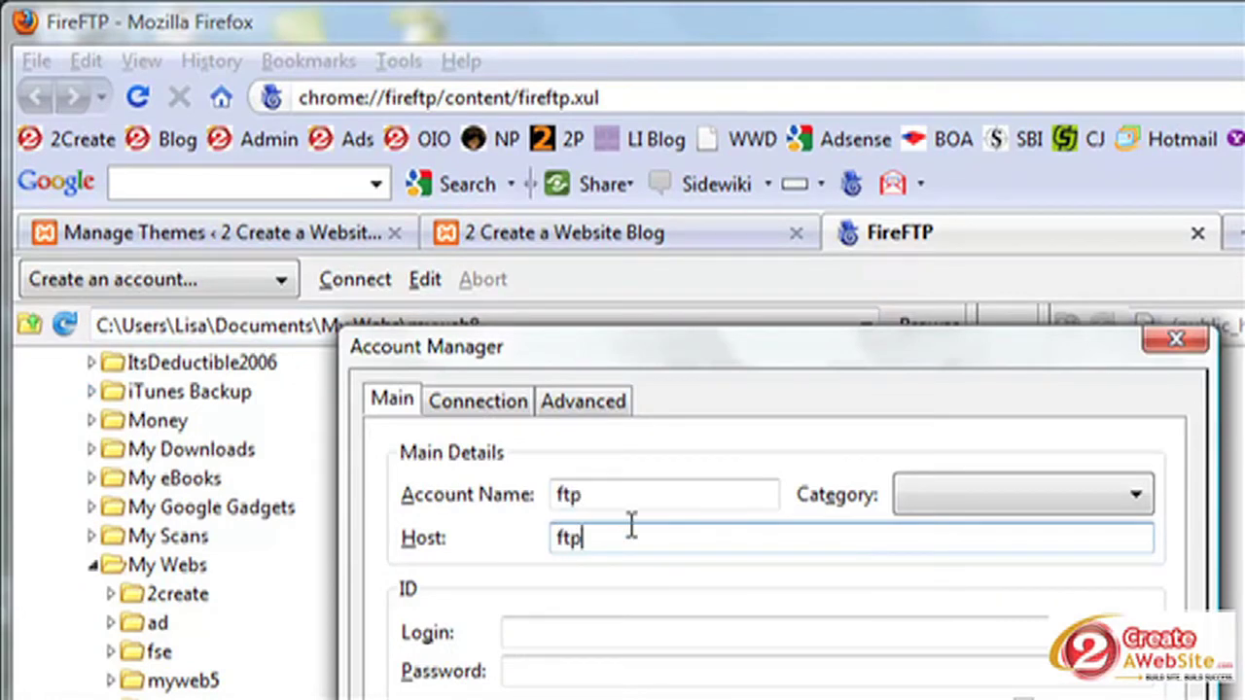
type(".yourdomain.com")
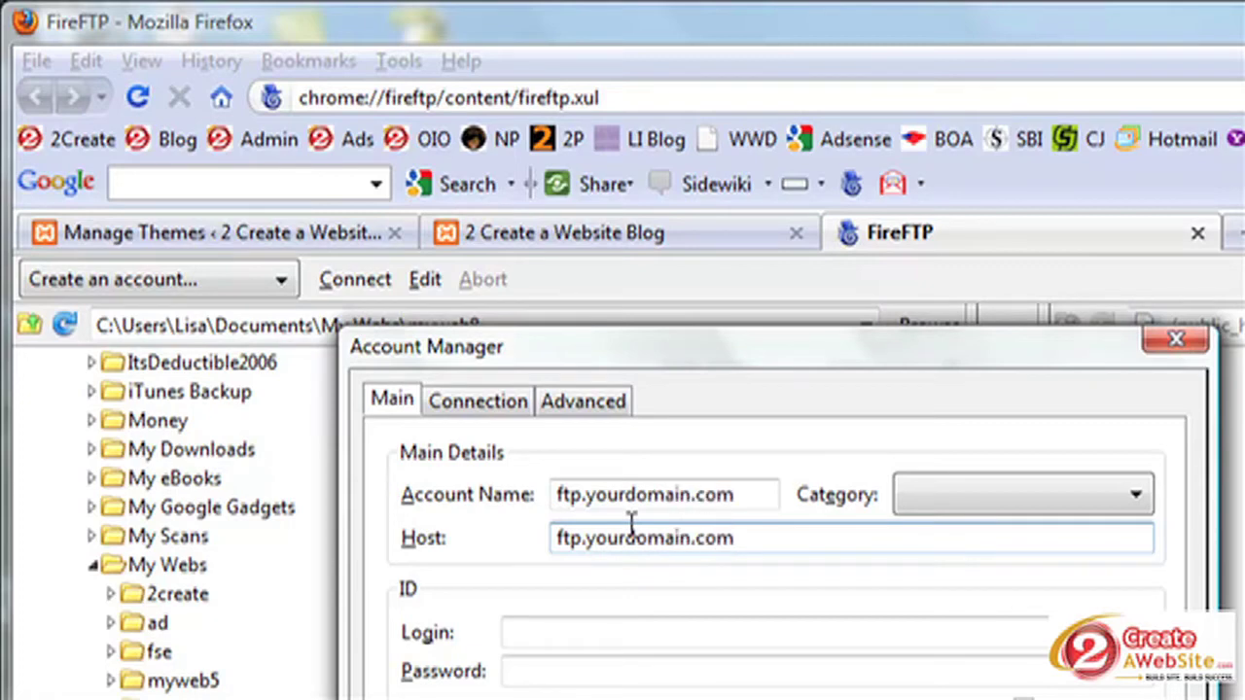
left_click(564, 632)
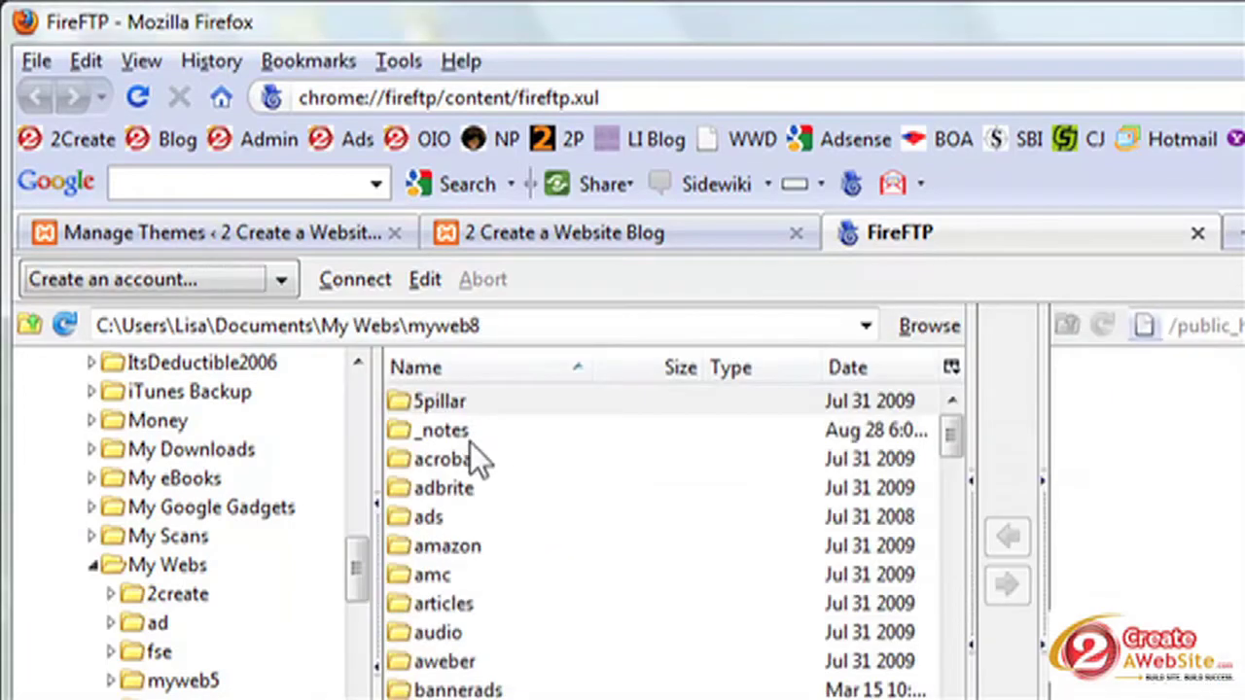
Step: Choose the saved 2Create account and connect to its FTP server
left_click(276, 282)
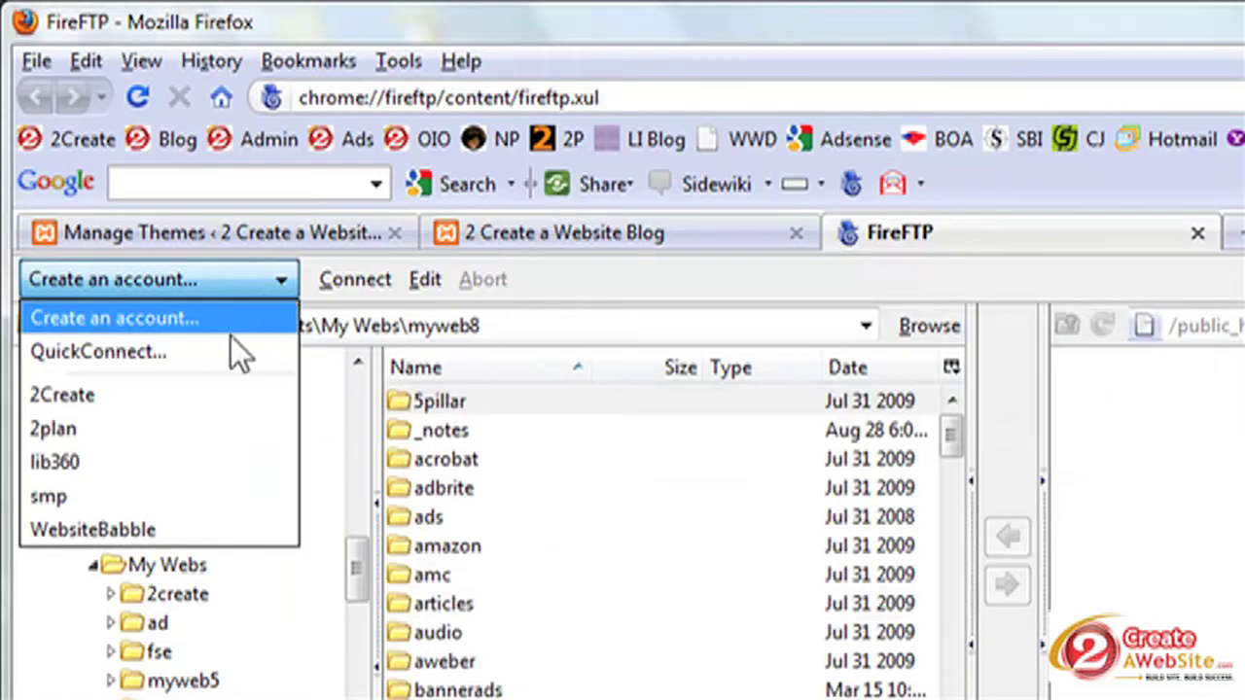
left_click(206, 393)
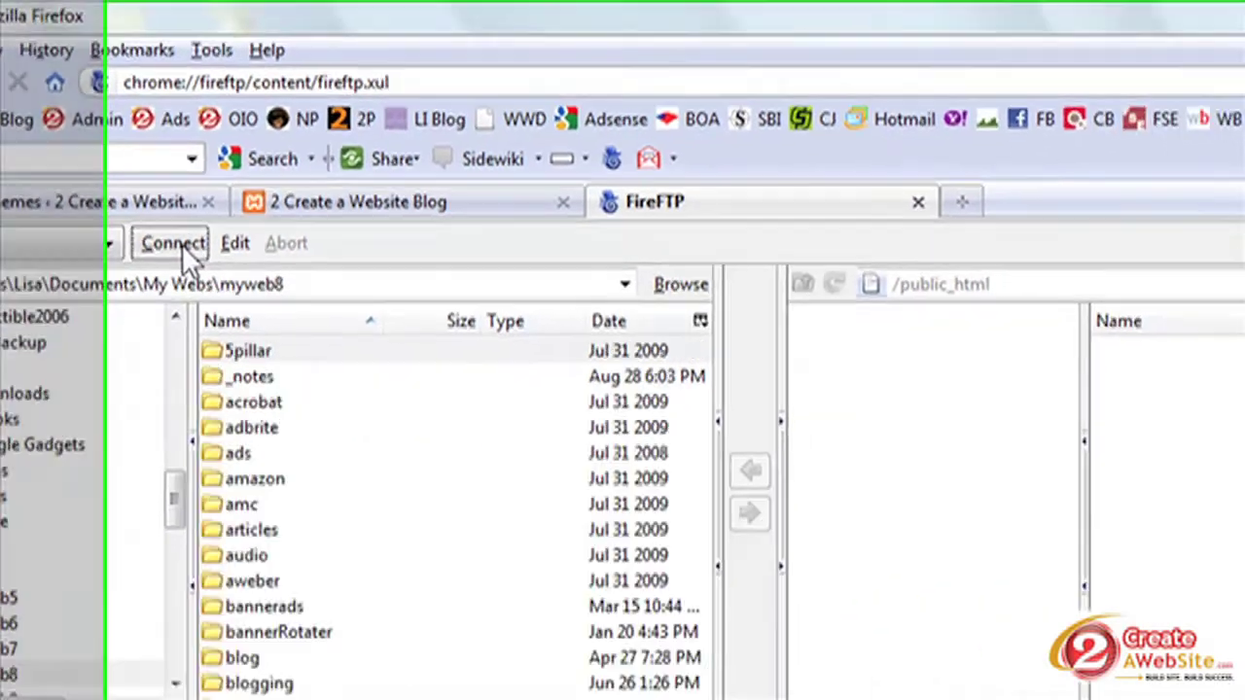
left_click(182, 244)
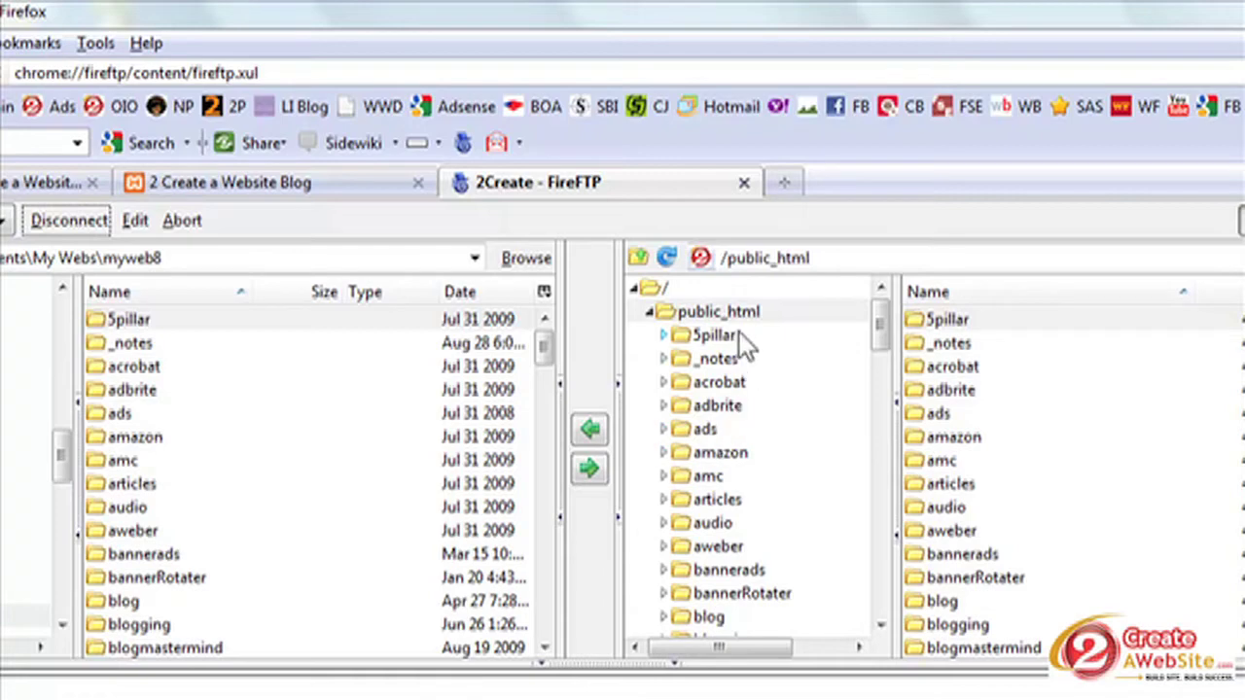
Step: Examine the remote path, view the server's root folder, and go back into public_html
left_click_drag(728, 263, 862, 272)
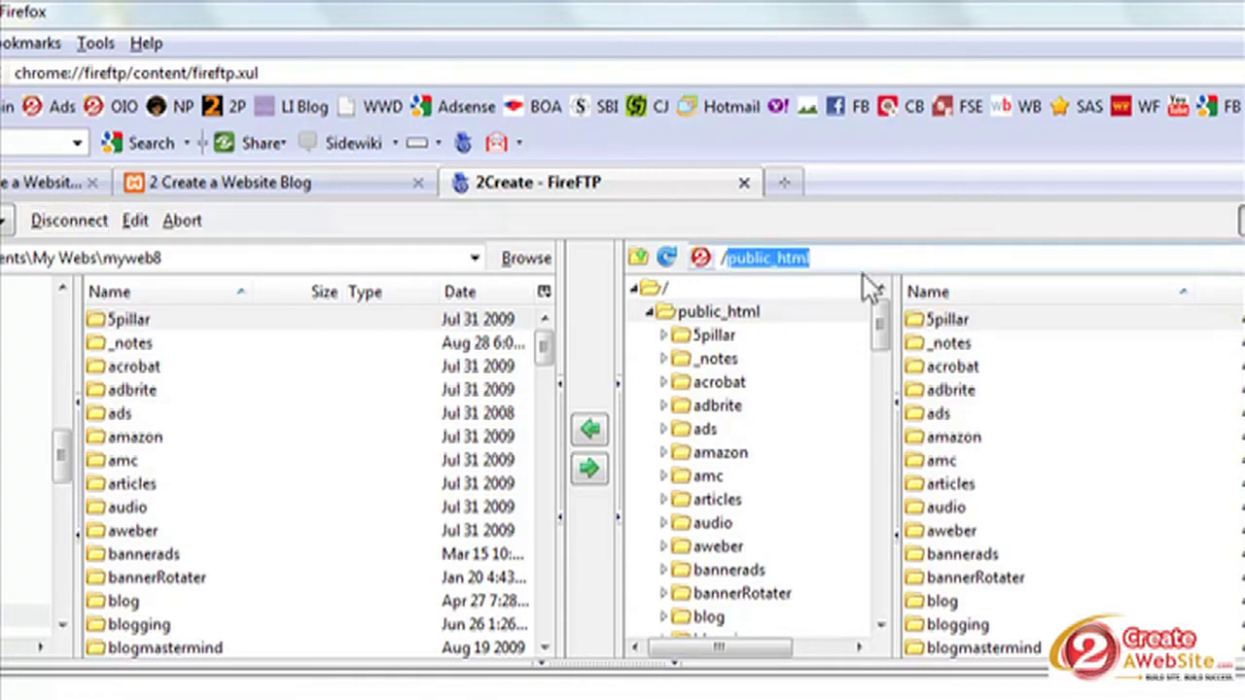
left_click(848, 263)
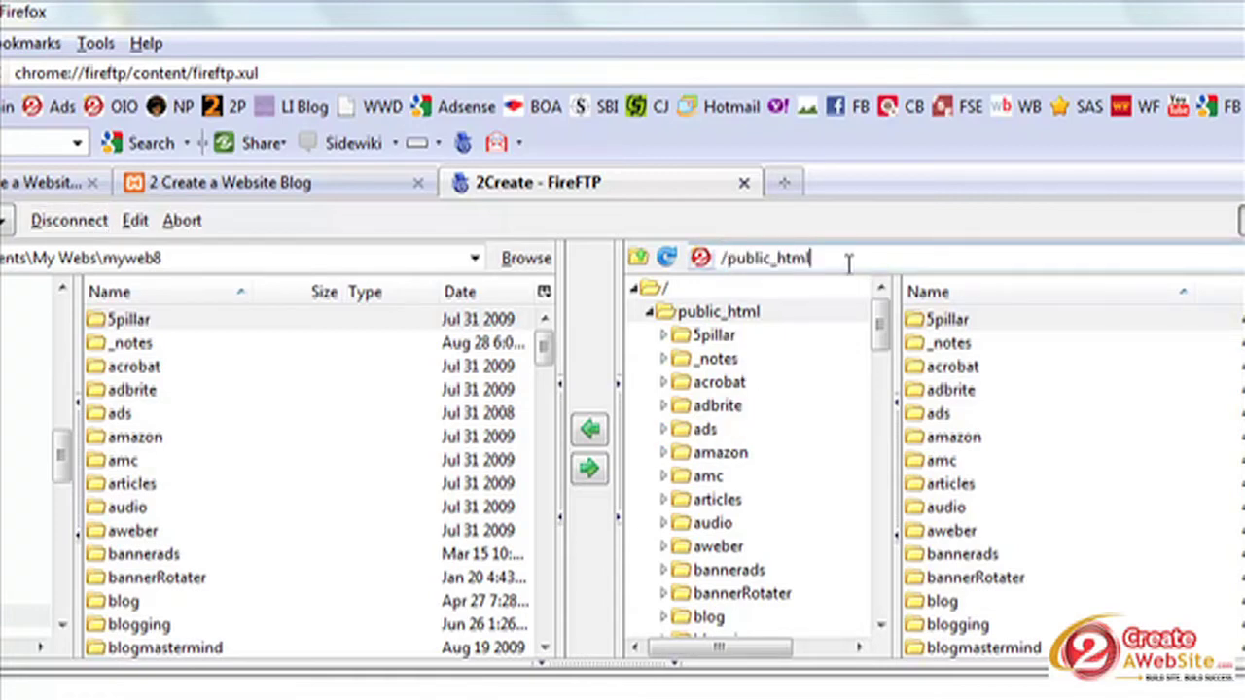
left_click(644, 290)
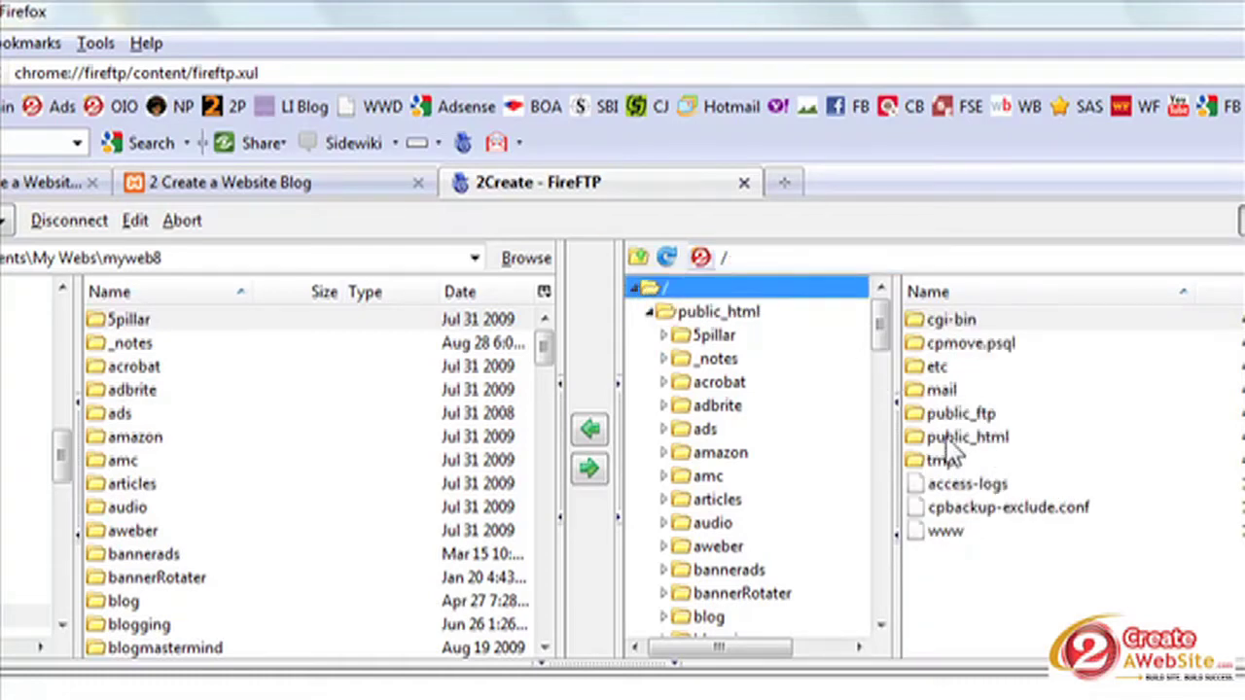
double_click(957, 435)
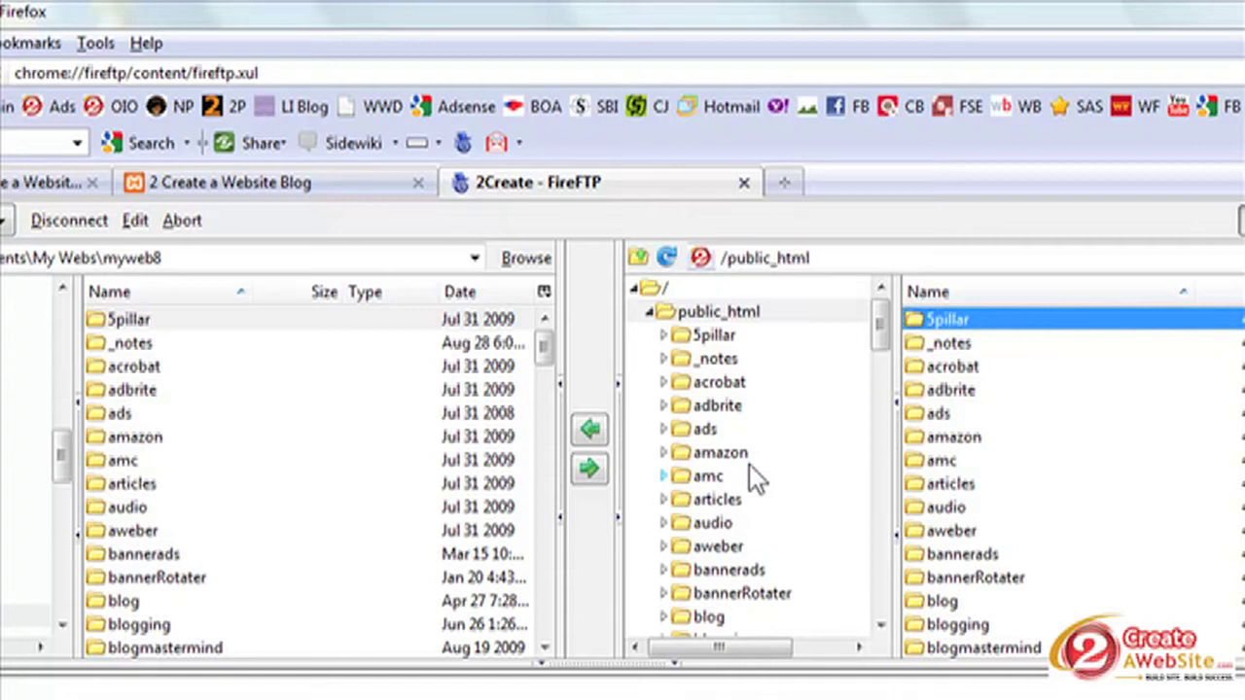
left_click(726, 258)
left_click_drag(727, 257, 832, 261)
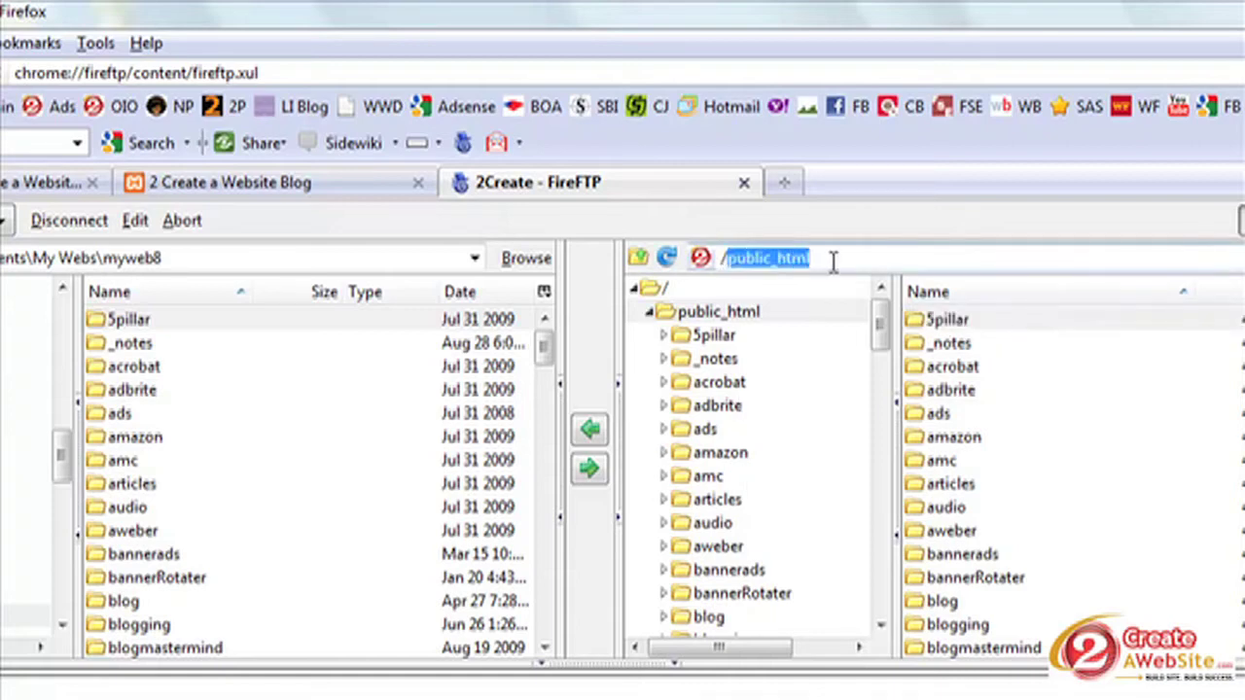
left_click(833, 260)
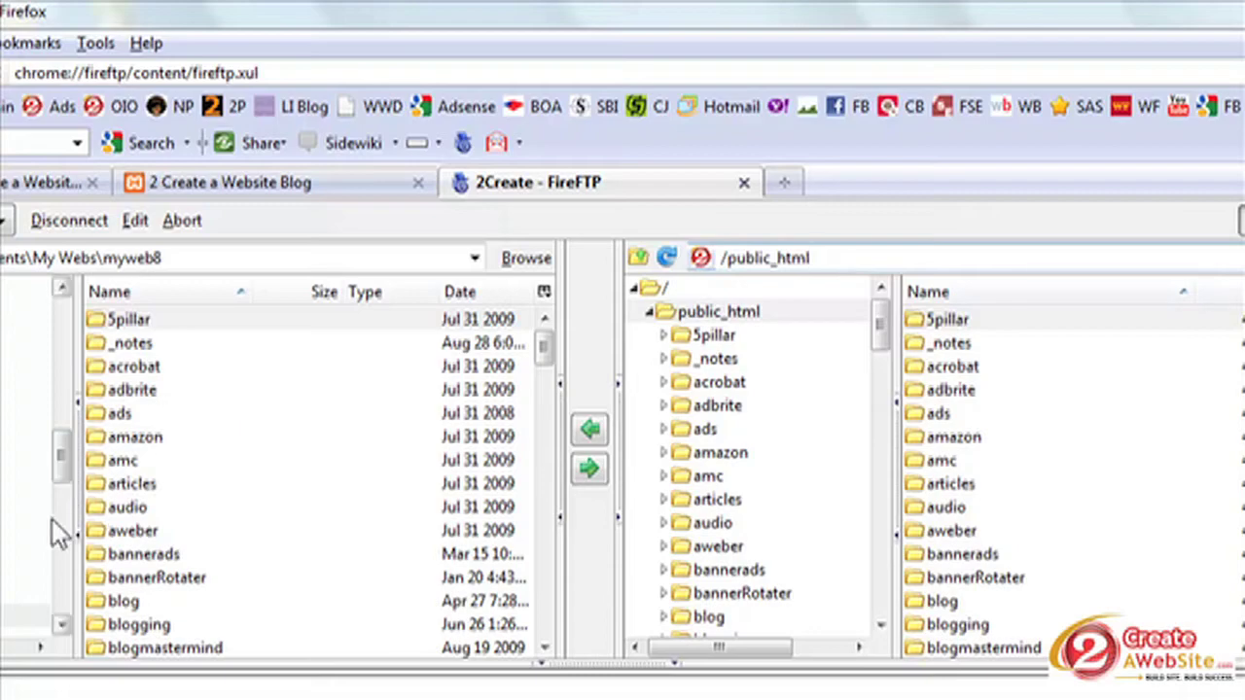
Step: Browse the local files to the Desktop folder and select the thesis_18 theme folder
left_click_drag(64, 471, 60, 327)
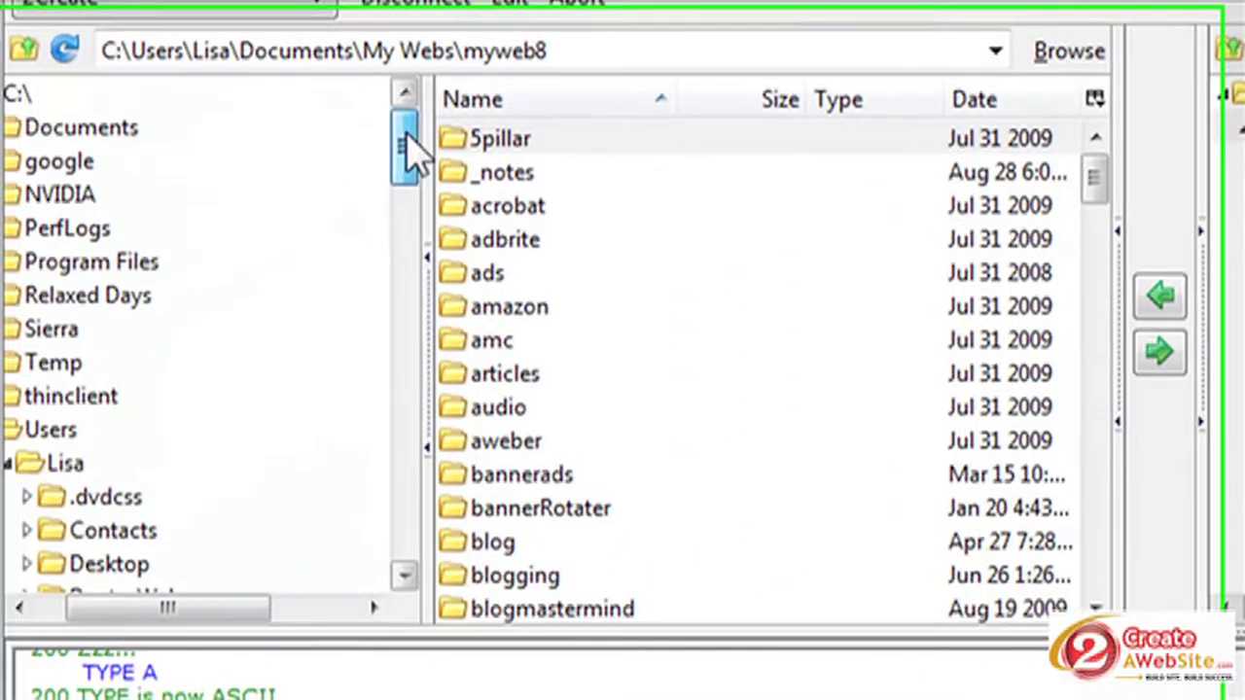
left_click_drag(413, 150, 418, 167)
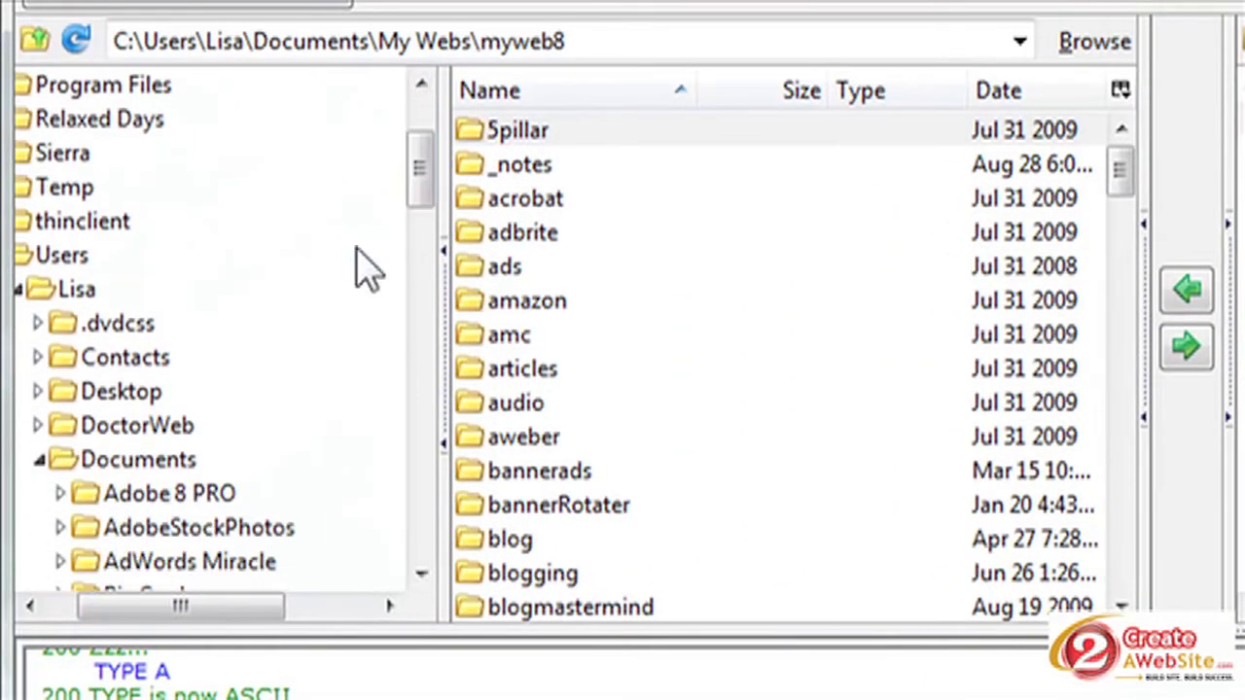
left_click(125, 395)
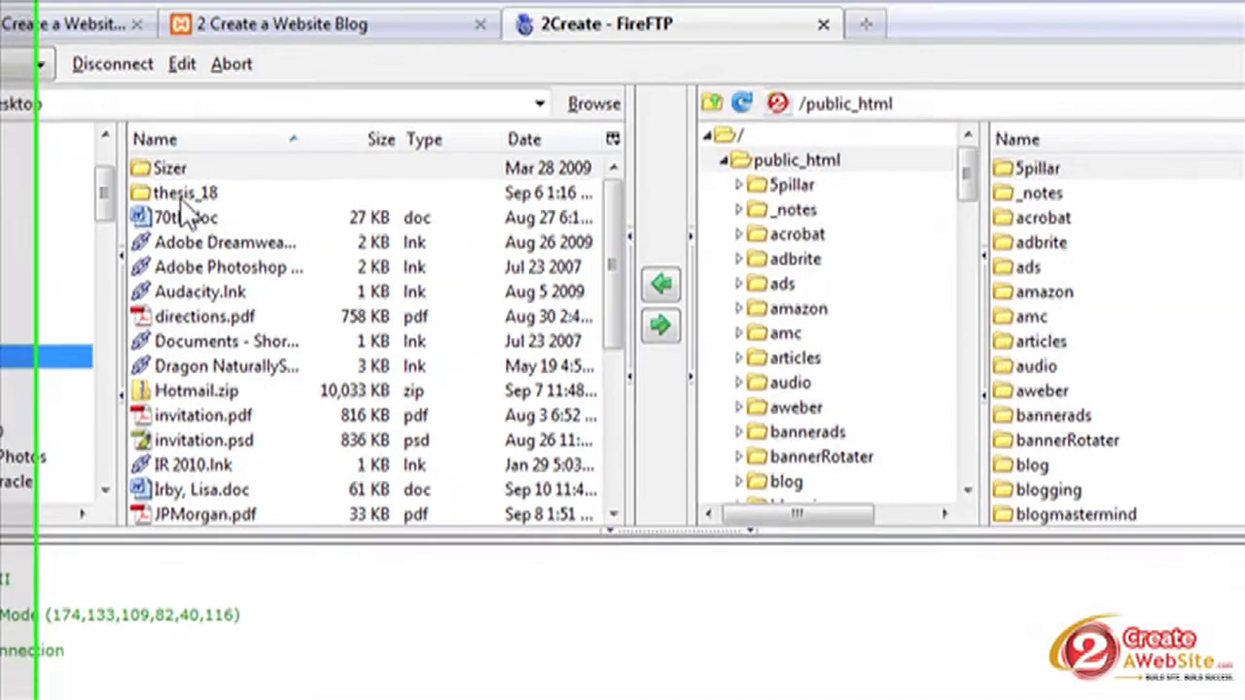
left_click(528, 166)
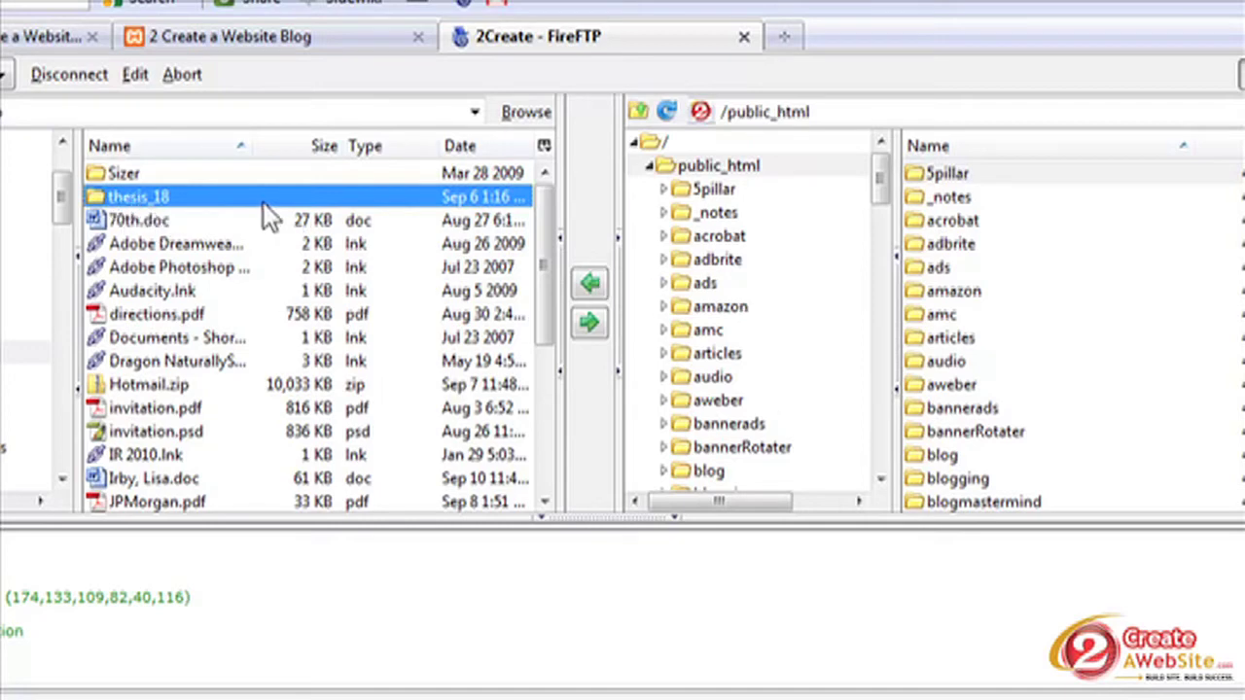
Step: Open the server's blog, wp-content and themes folders in turn, and select the existing thesis theme folder
scroll(986, 276, "down", 3)
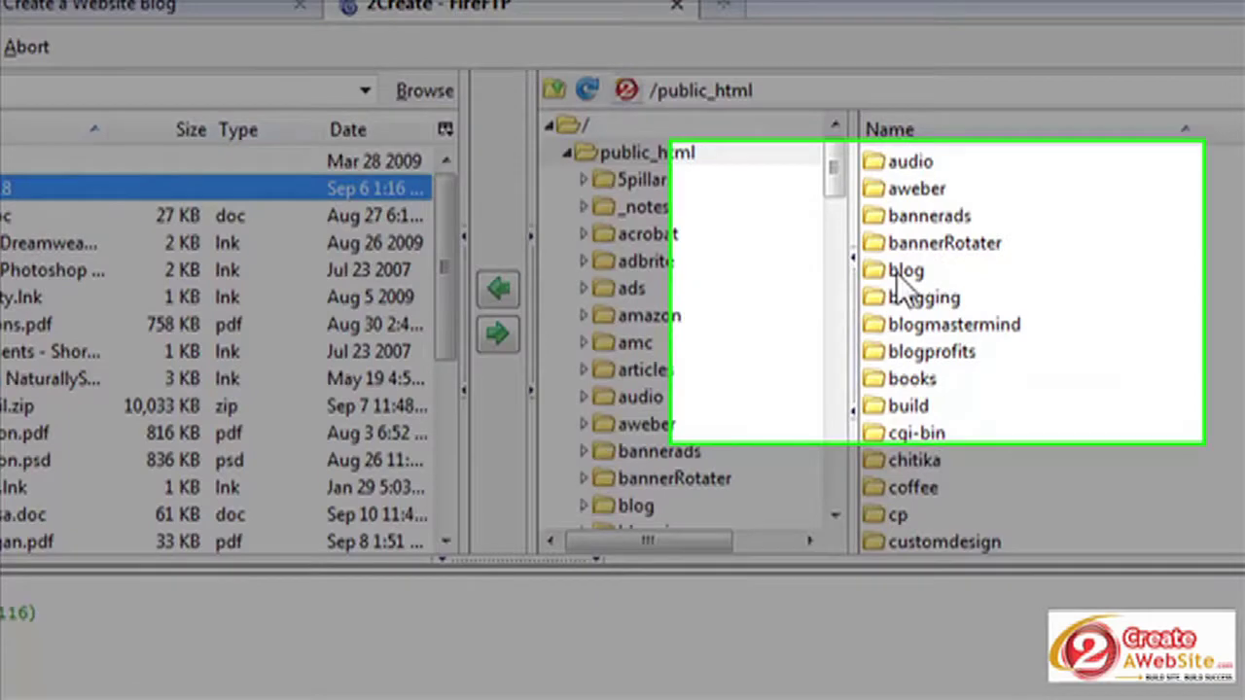
double_click(942, 268)
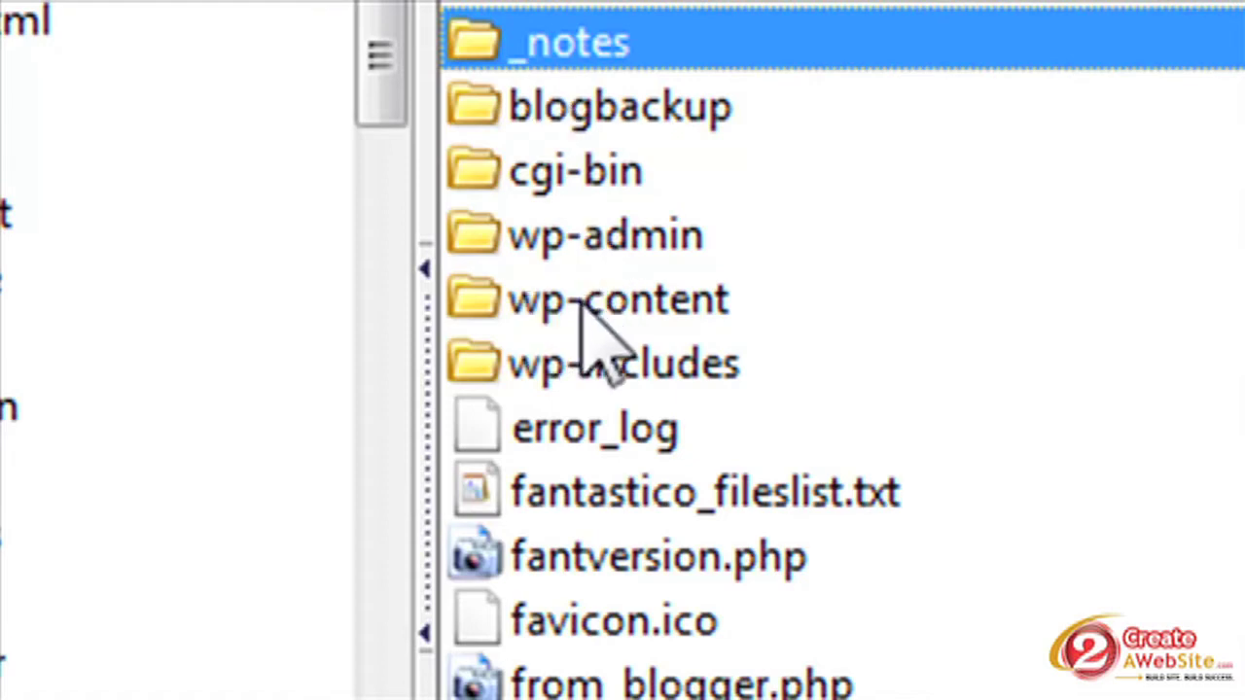
double_click(588, 316)
left_click(566, 245)
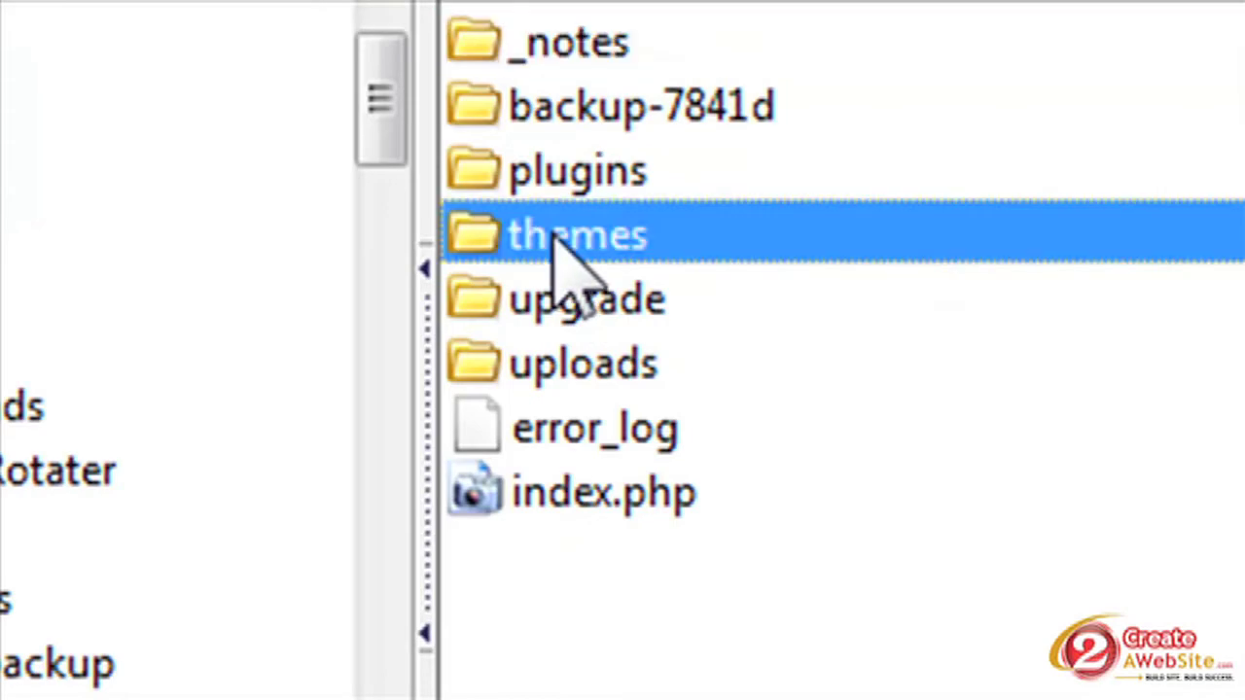
double_click(566, 246)
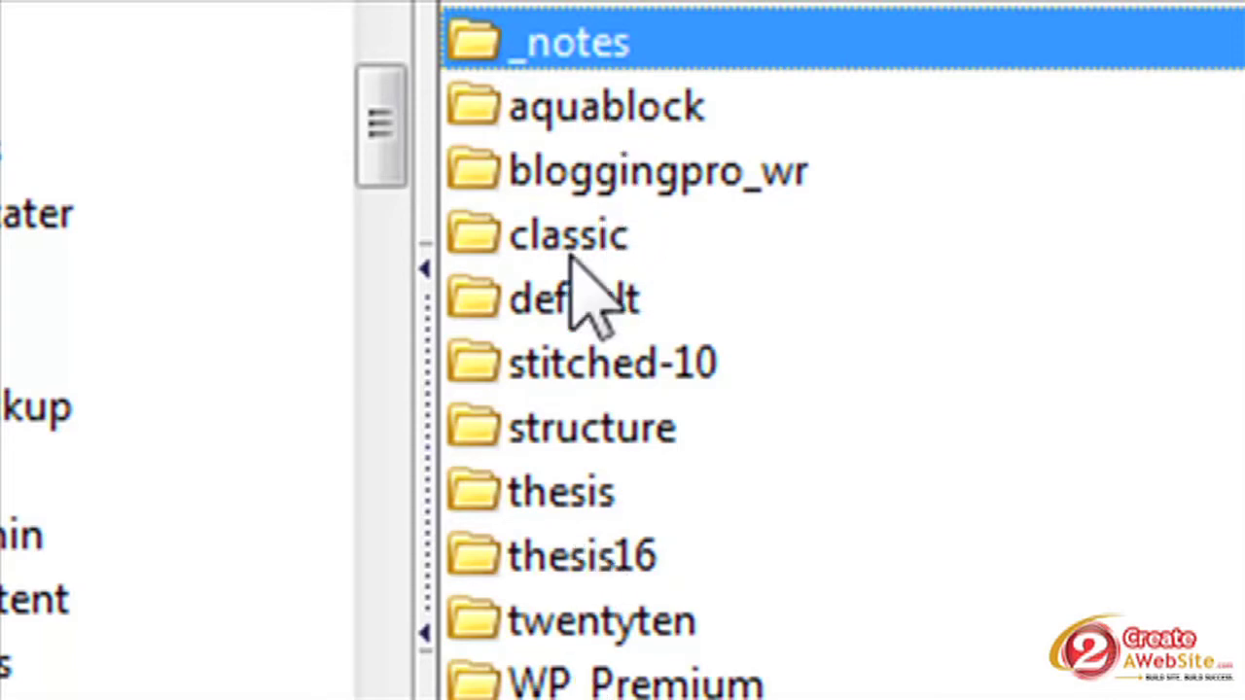
left_click(557, 511)
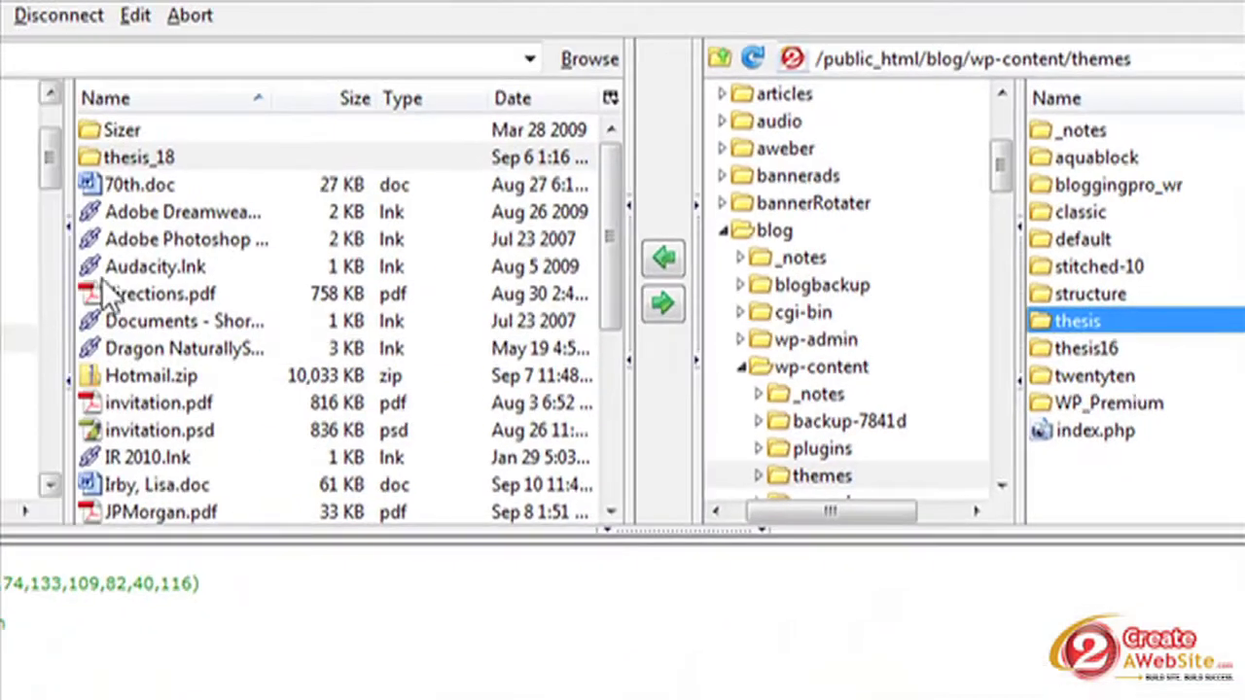
Step: Upload the local thesis_18 folder to /public_html/blog/wp-content/themes and select the uploaded copy on the server
left_click(109, 164)
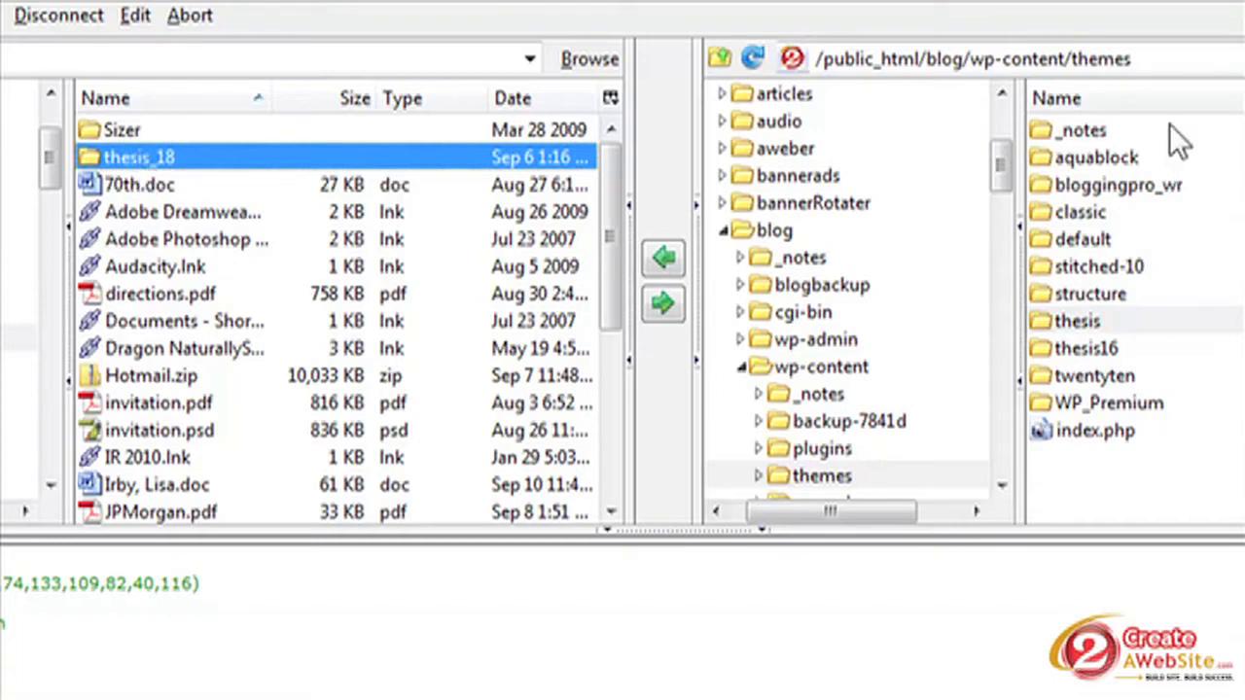
left_click(1144, 58)
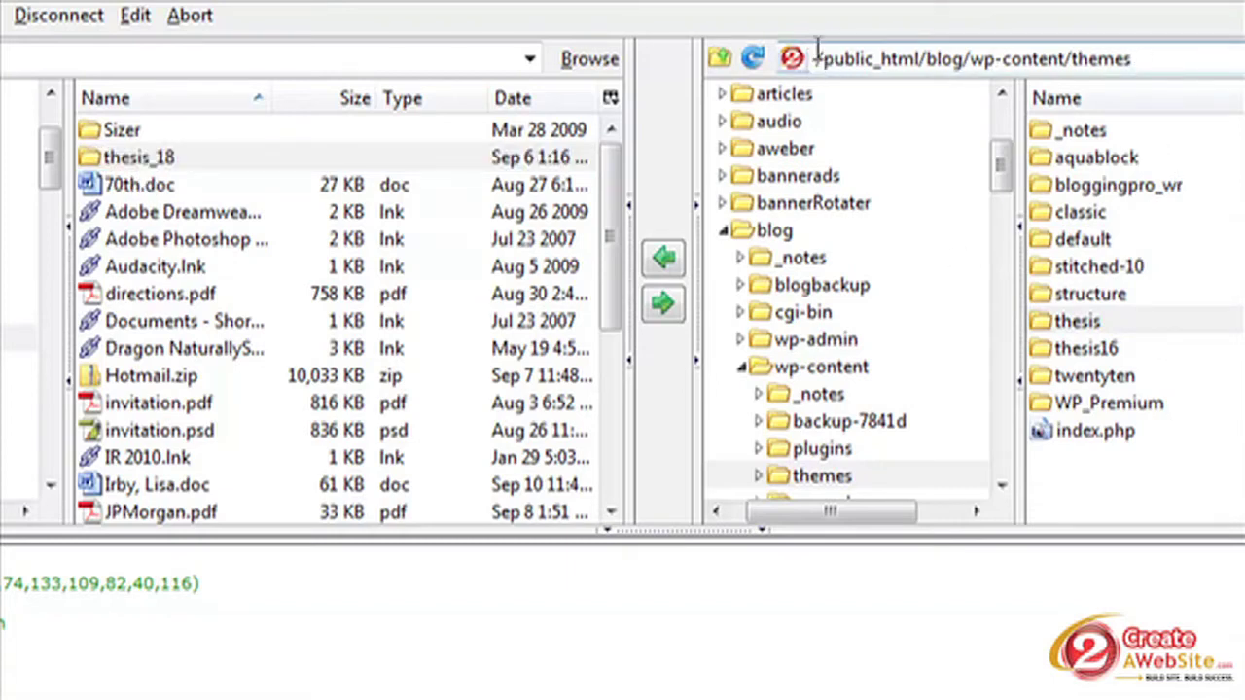
left_click_drag(817, 58, 1170, 49)
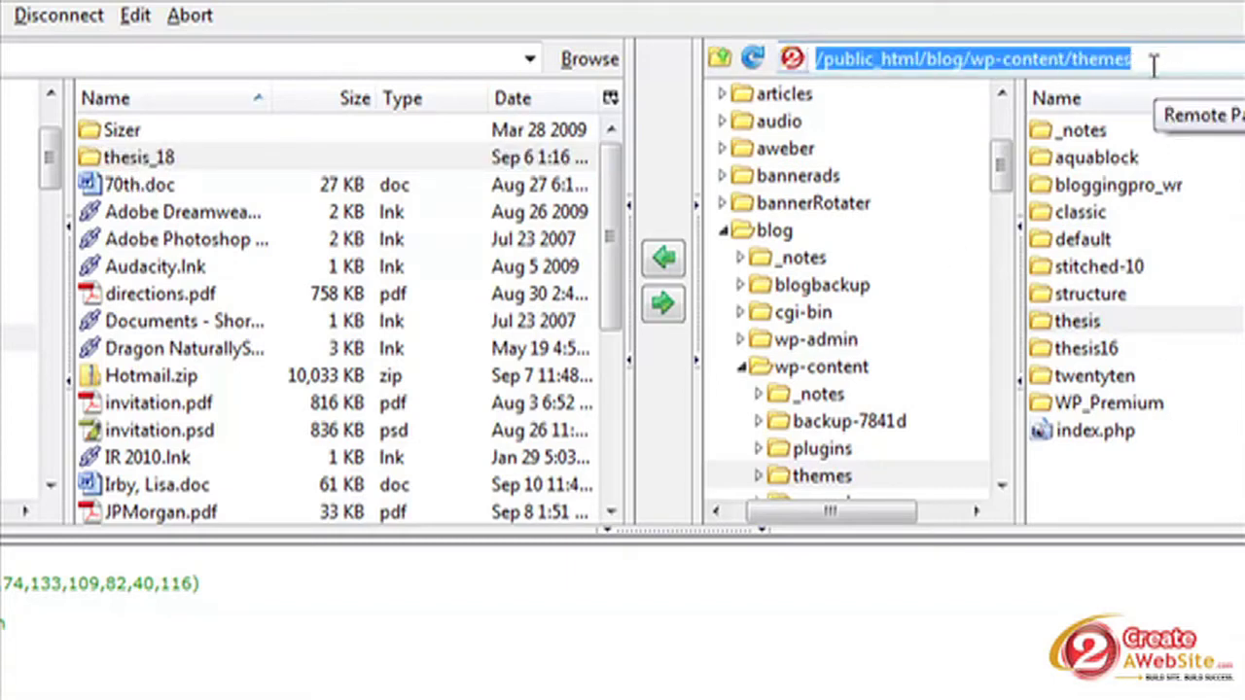
left_click(124, 159)
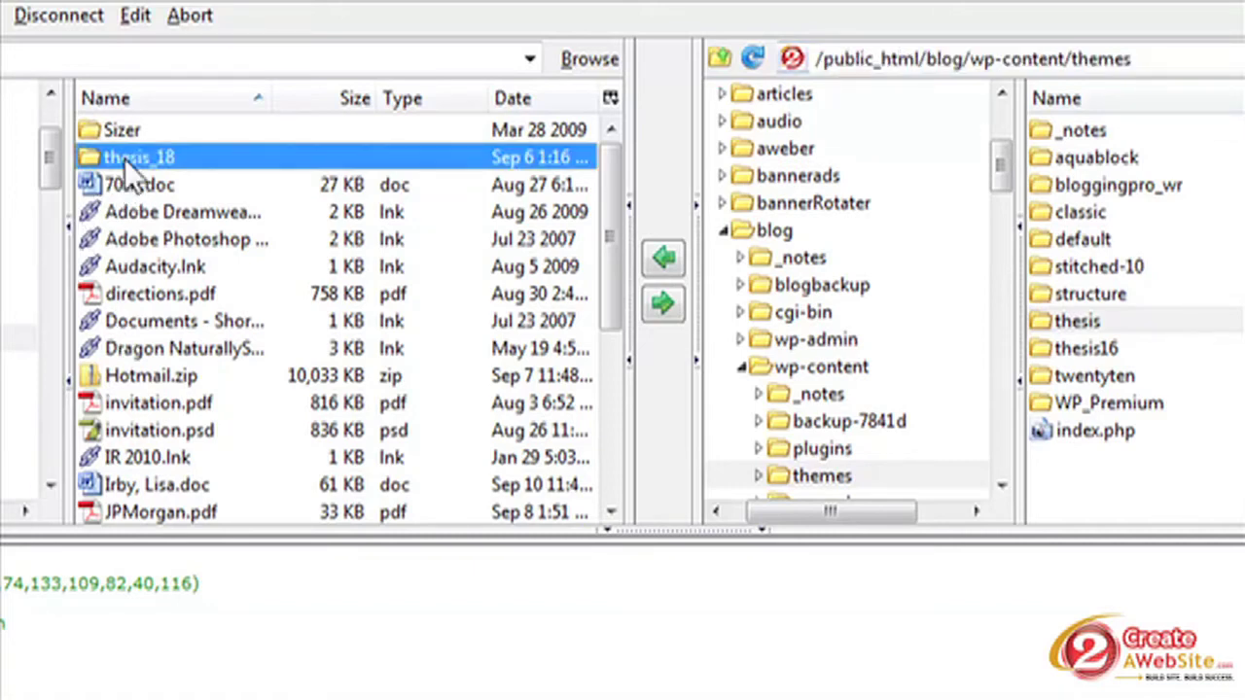
left_click(666, 305)
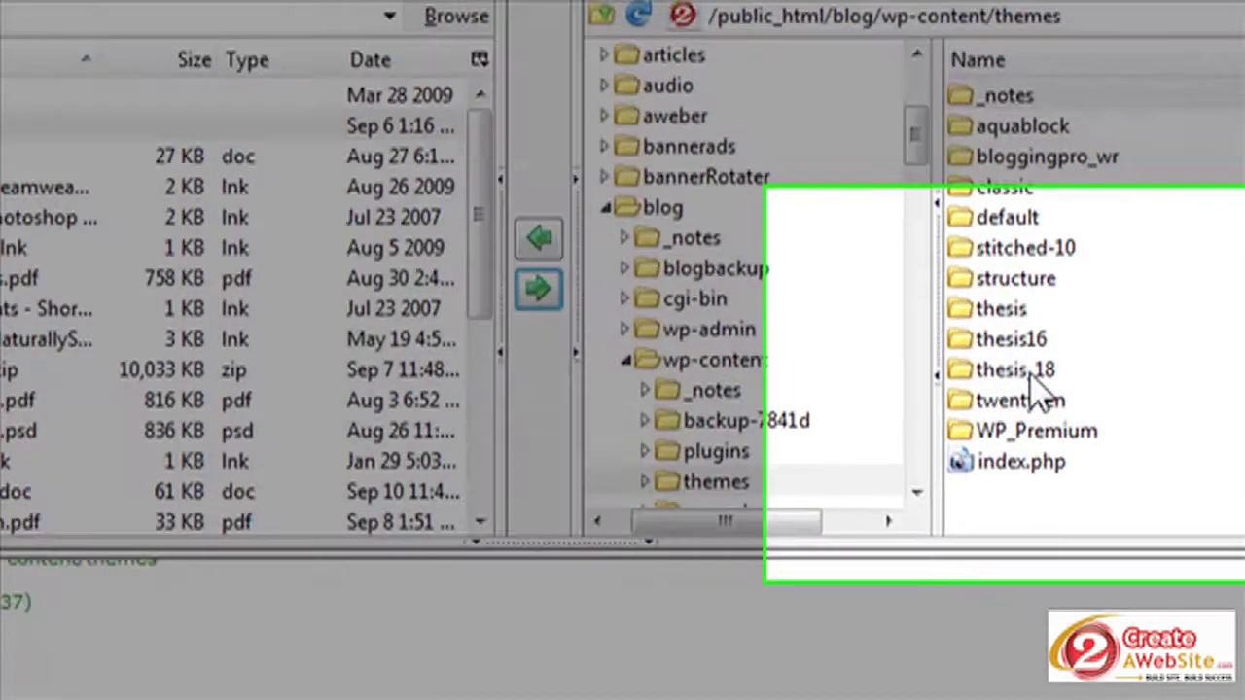
left_click(1098, 378)
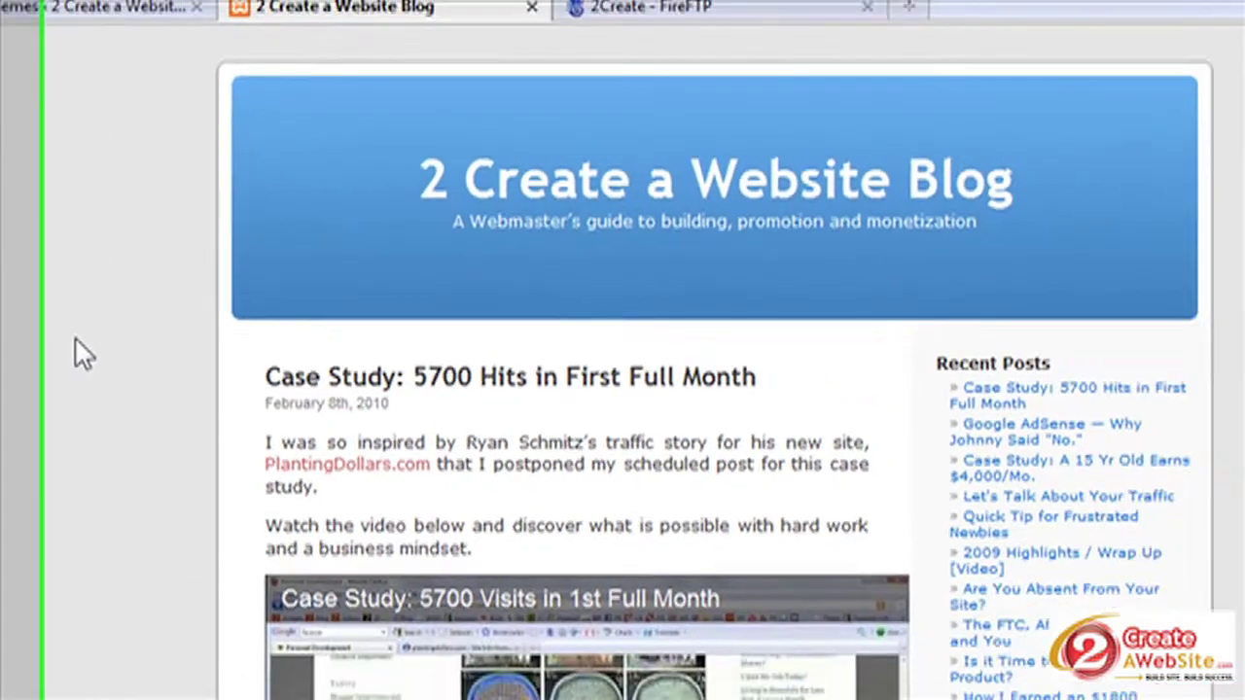
Step: Look over the blog's current design, and activate the Thesis 1.8 theme located in /themes/thesis_18 from WordPress's theme management
scroll(30, 331, "down", 7)
scroll(30, 331, "up", 7)
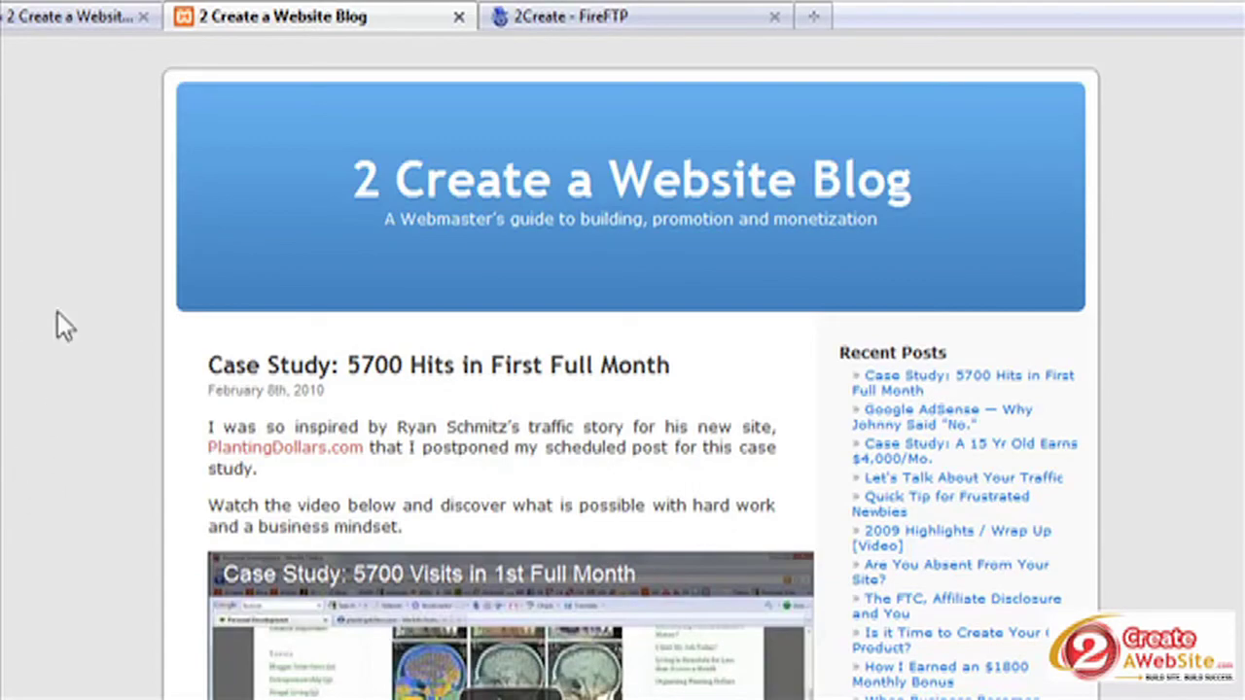
left_click(70, 16)
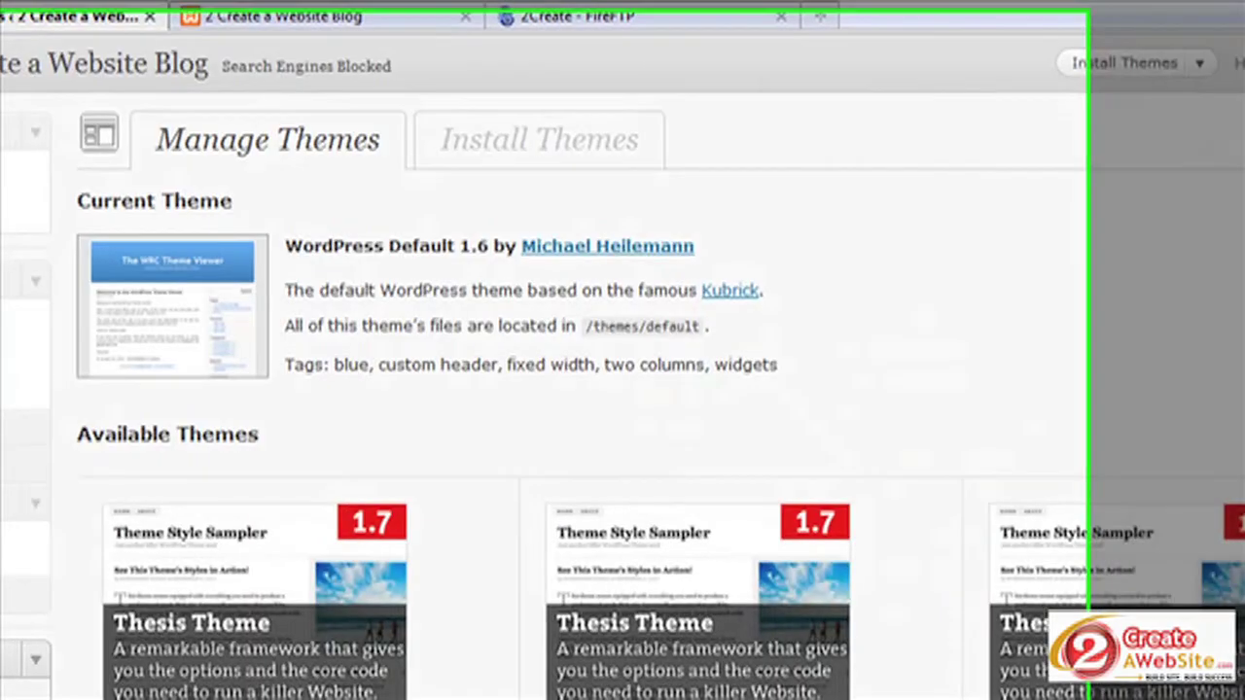
scroll(117, 340, "down", 3)
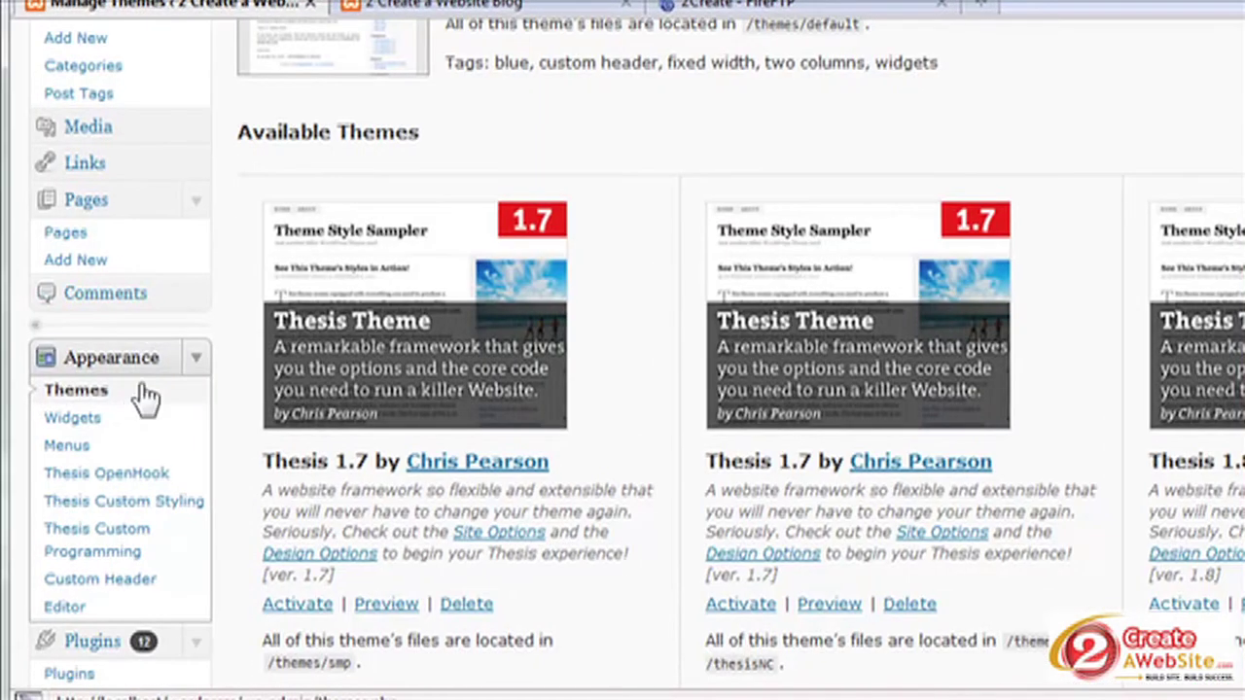
left_click(77, 394)
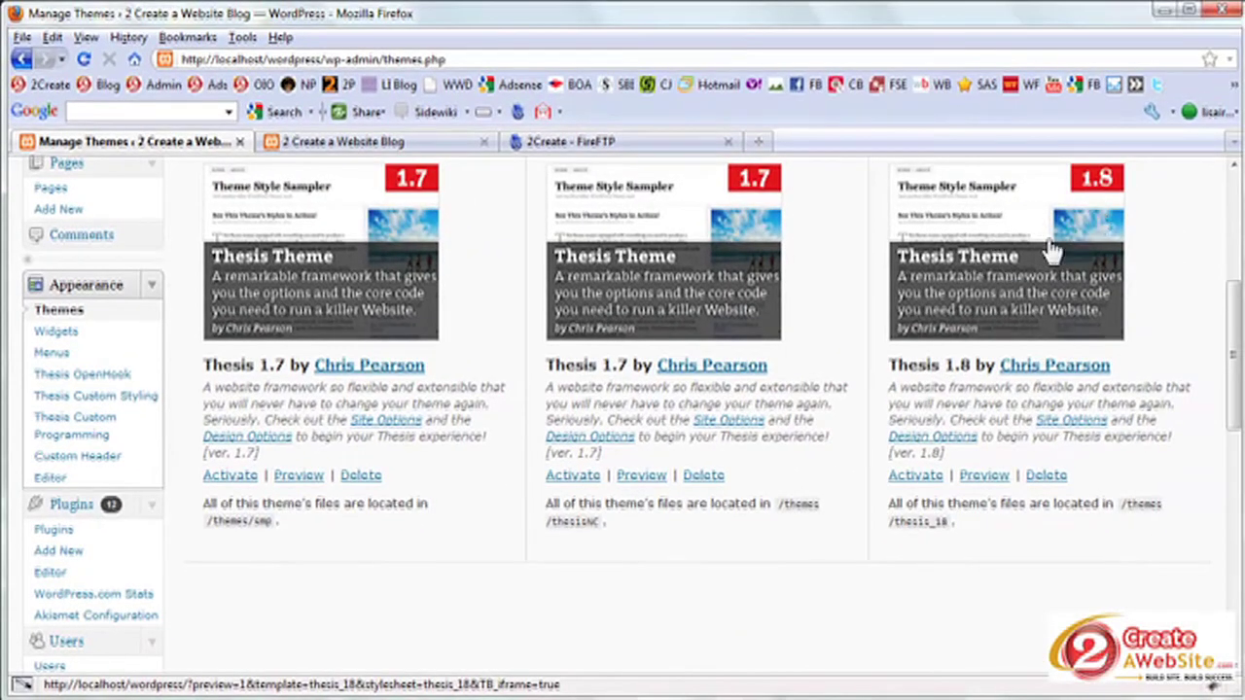
left_click(925, 480)
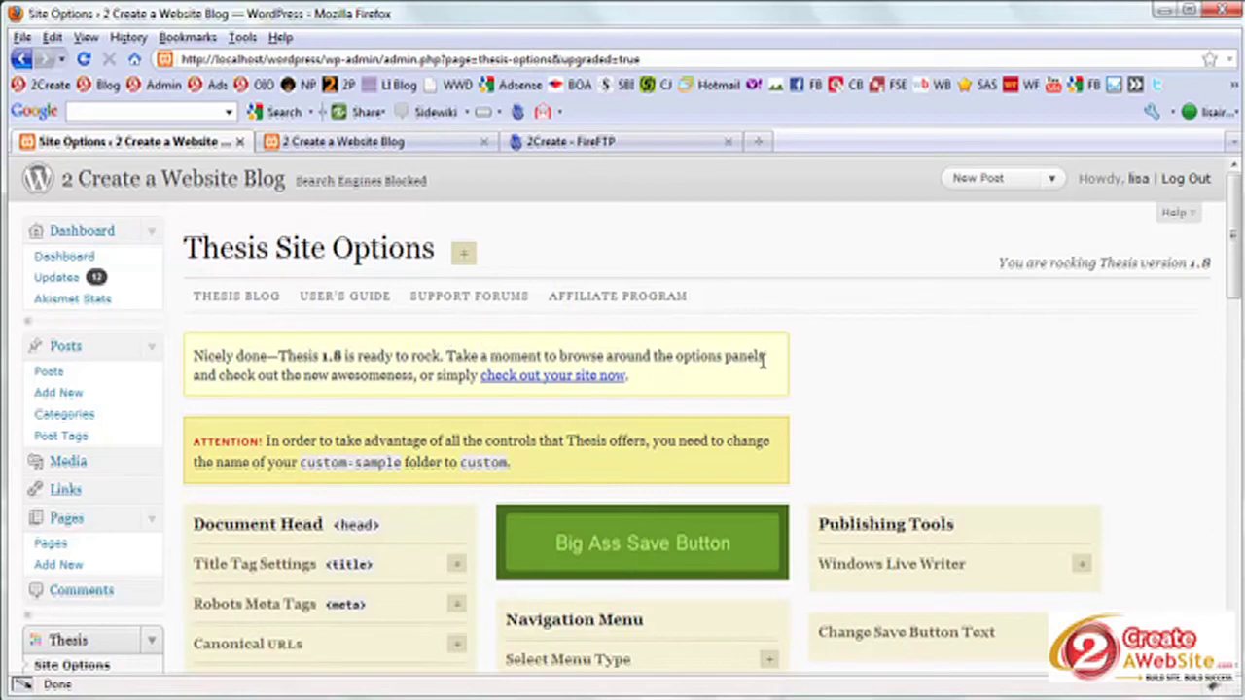
Step: Reload the blog's front page and look through its layout with the Thesis theme
left_click(399, 143)
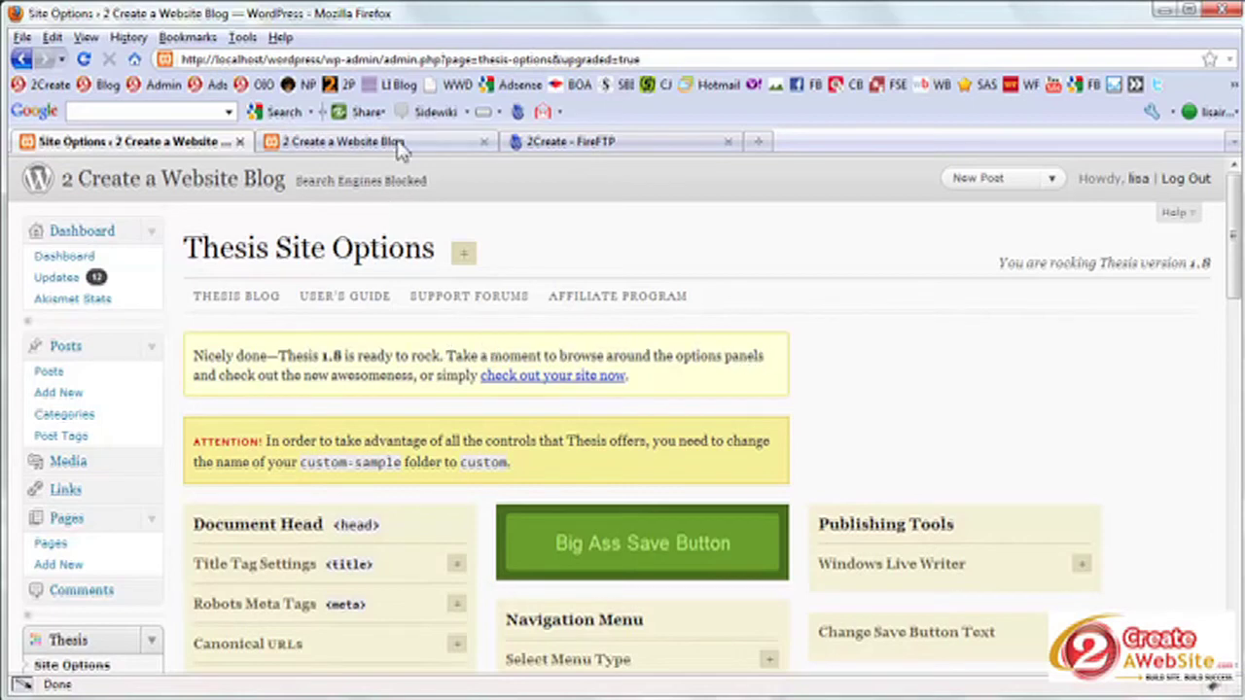
key("F5")
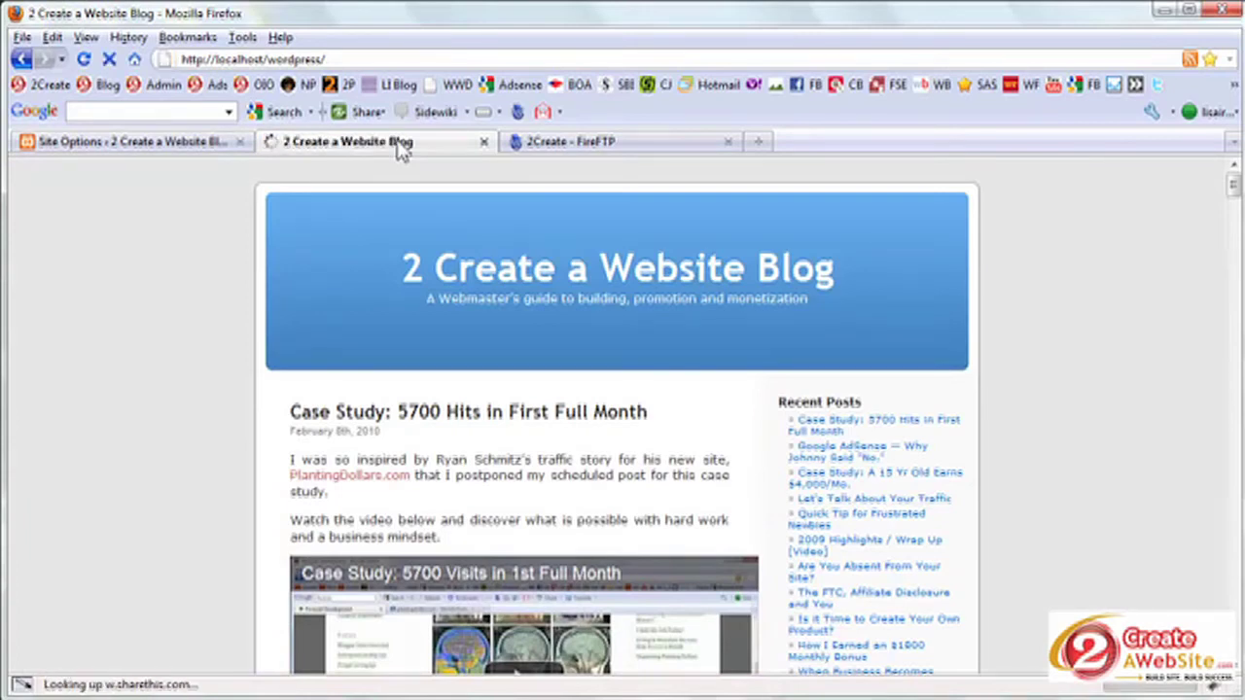
key("F5")
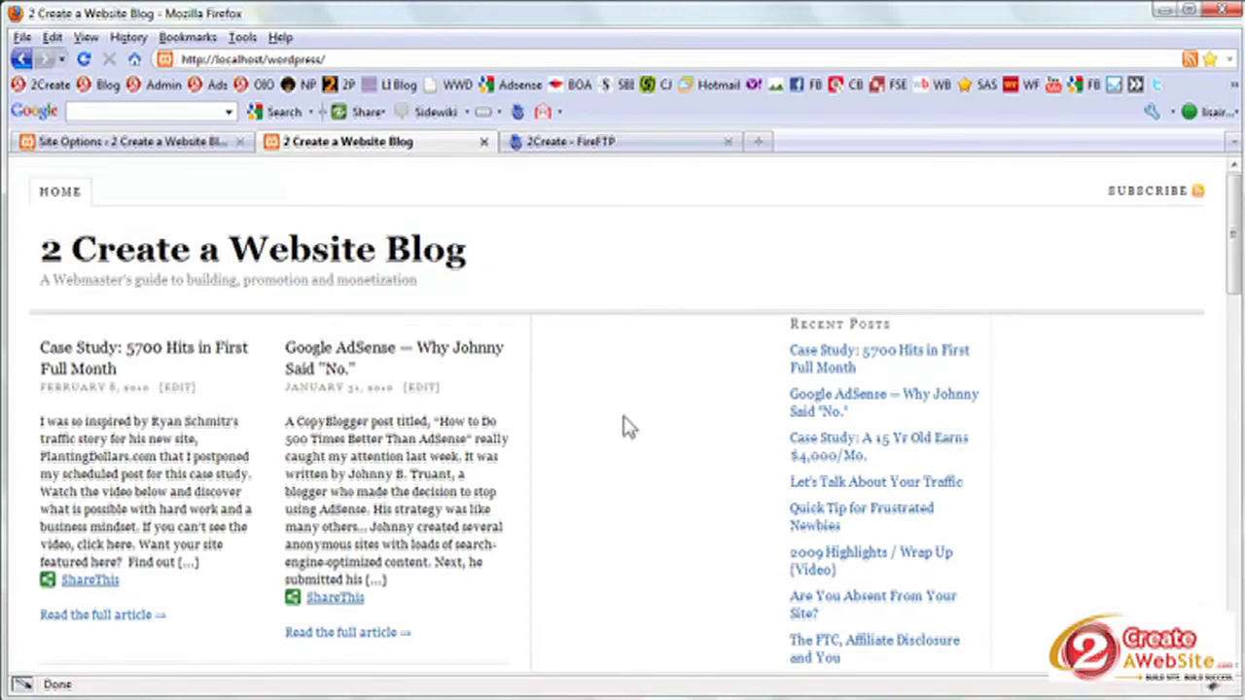
scroll(627, 431, "down", 8)
scroll(627, 438, "up", 8)
Step: Check the folder notice in Thesis Site Options, switch to FireFTP and rename the custom-sample folder inside the server's thesis_18 folder to custom
left_click(199, 146)
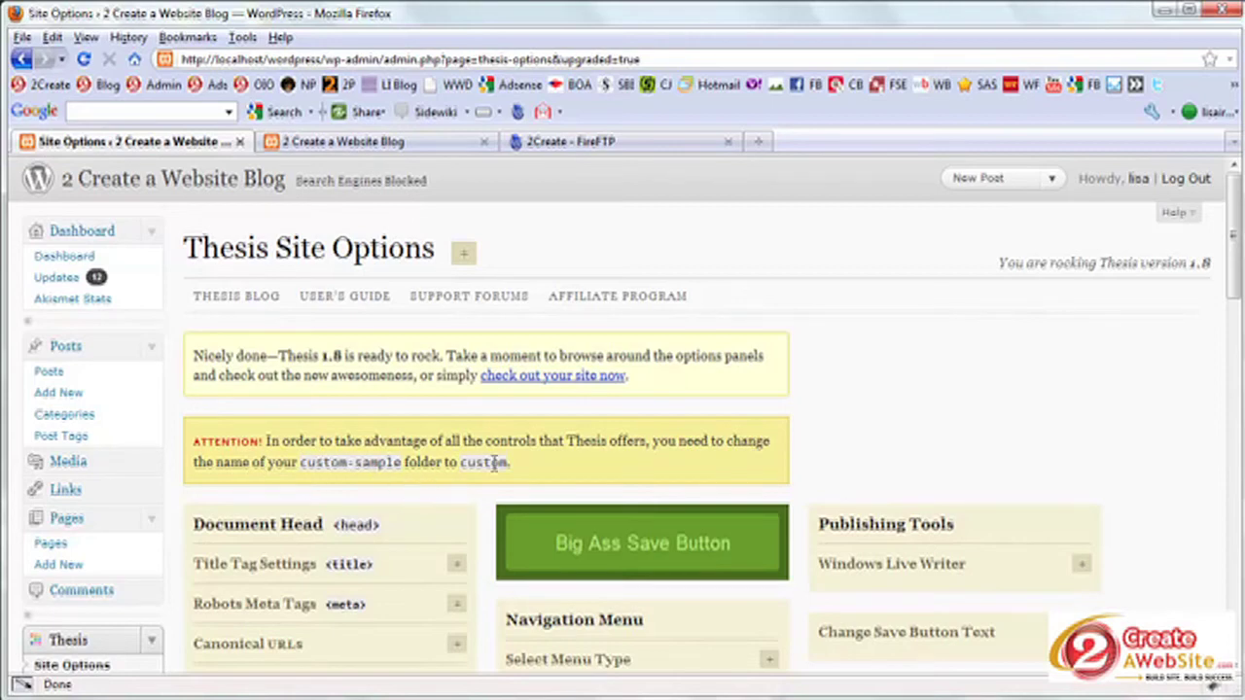
left_click(633, 146)
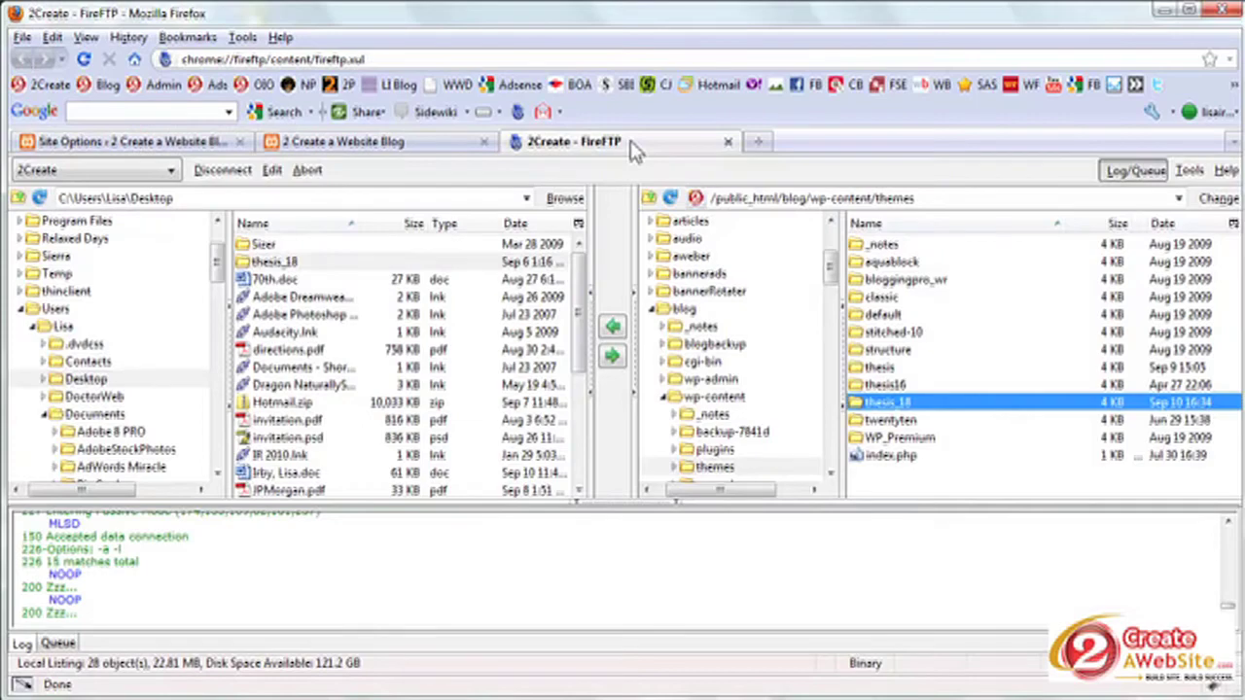
double_click(860, 404)
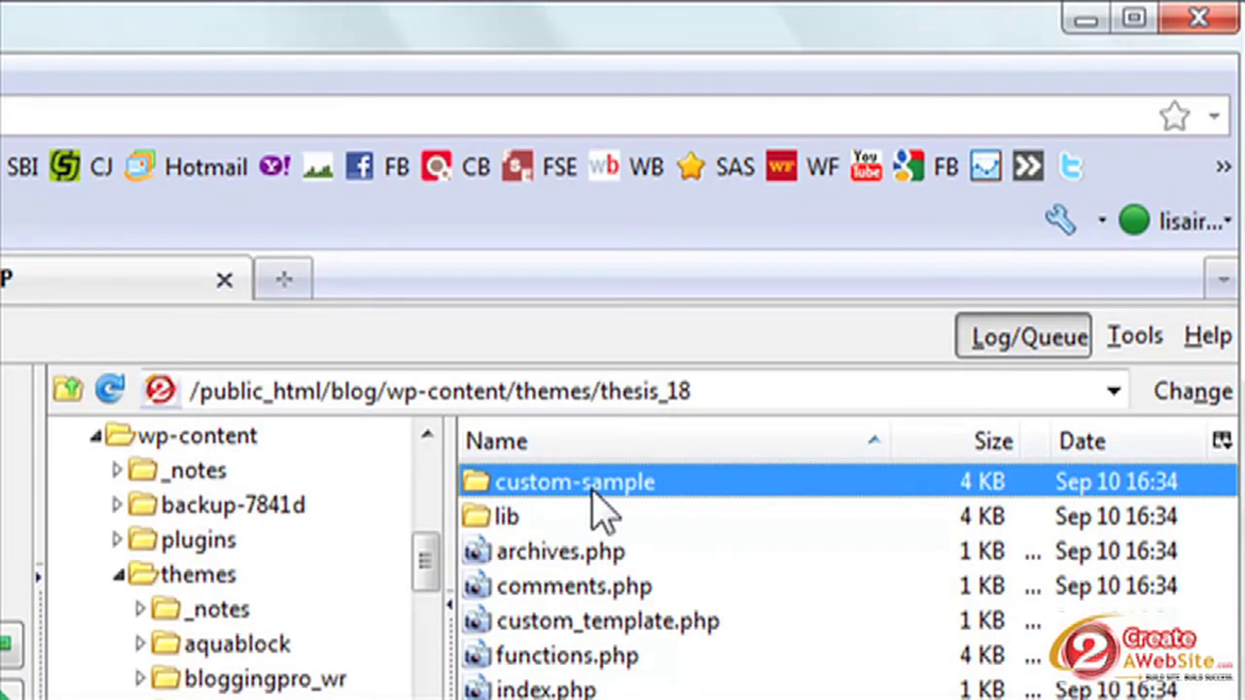
right_click(538, 484)
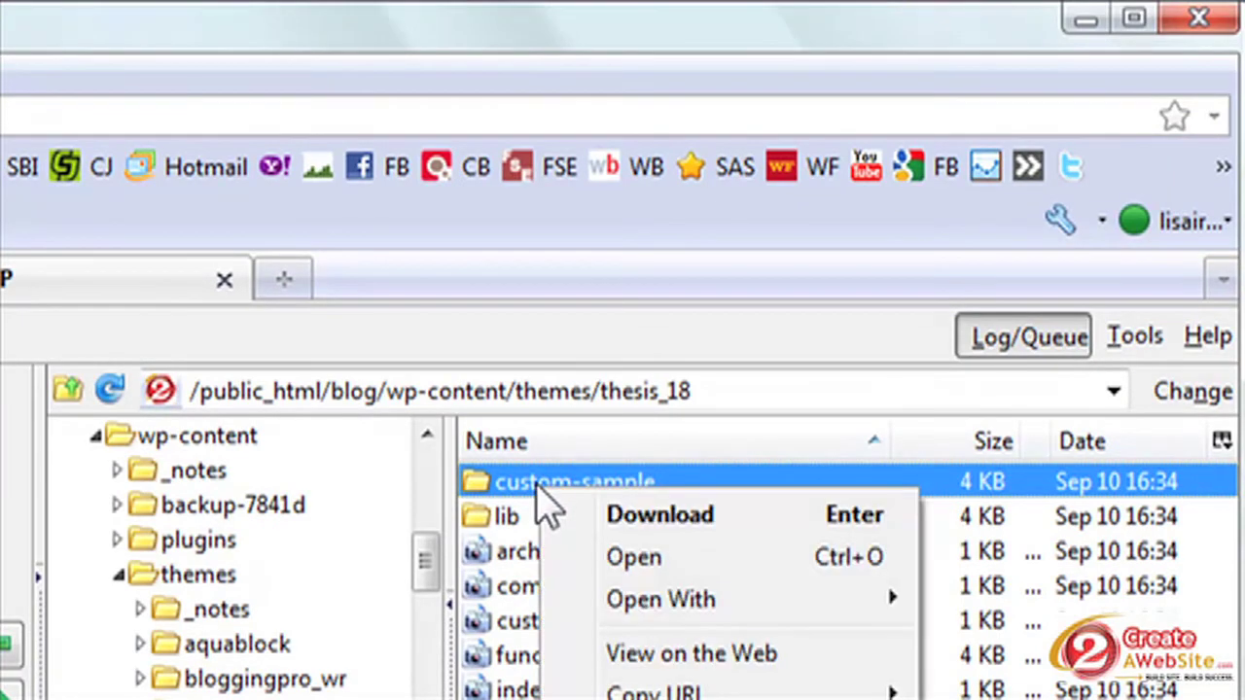
key("F2")
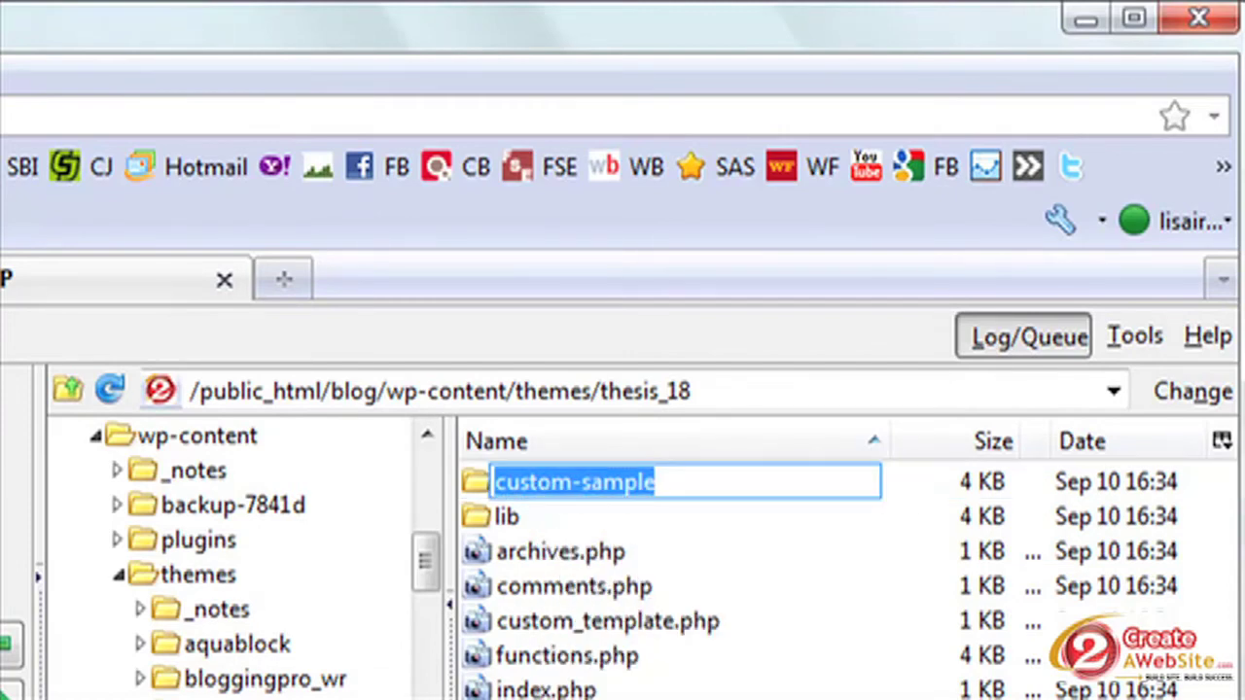
left_click(574, 483)
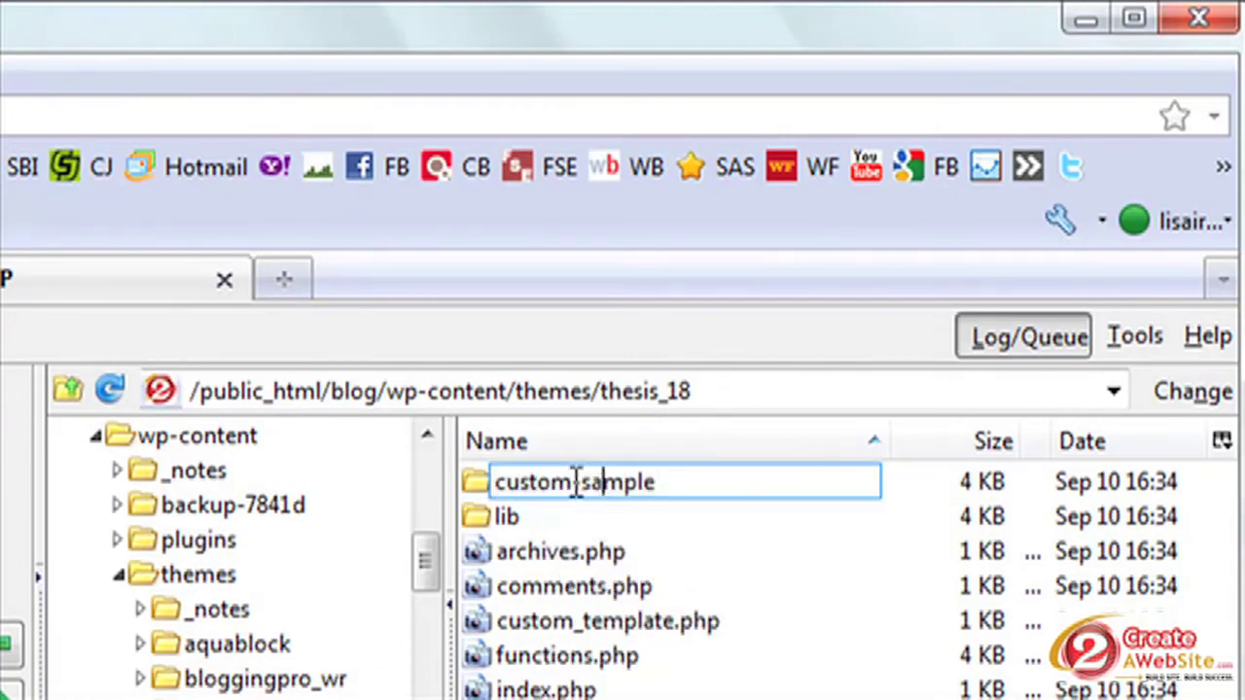
left_click_drag(572, 484, 689, 489)
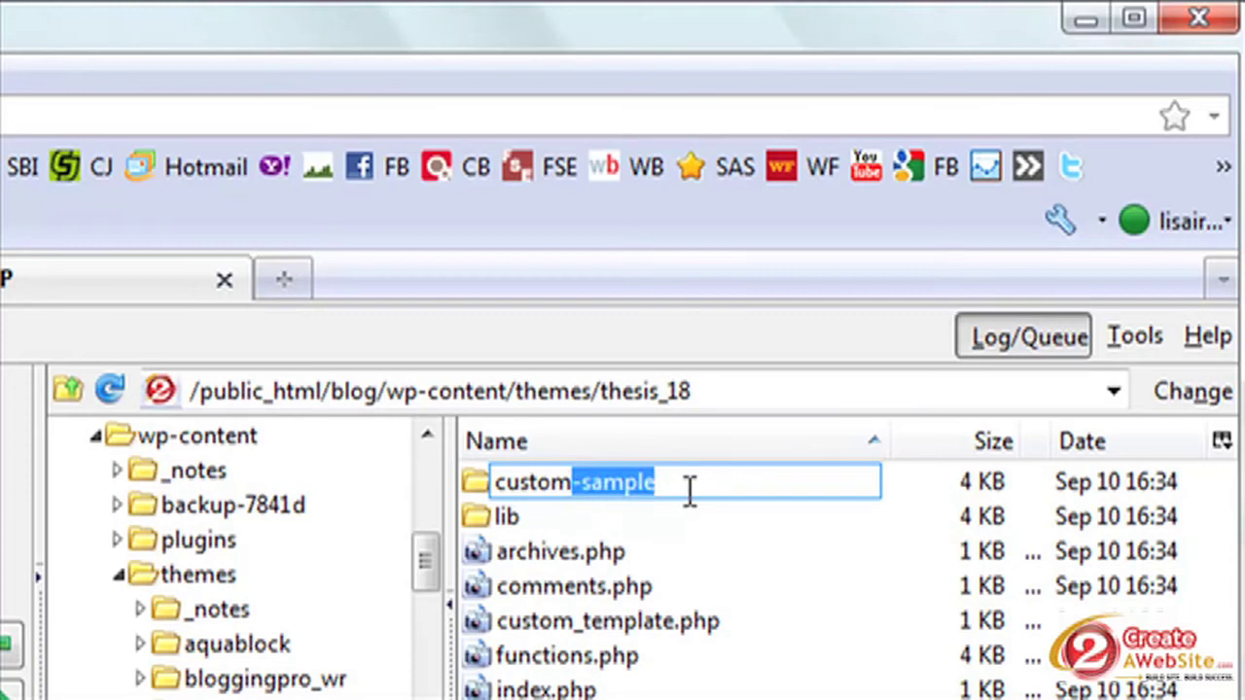
key("BackSpace")
key("Return")
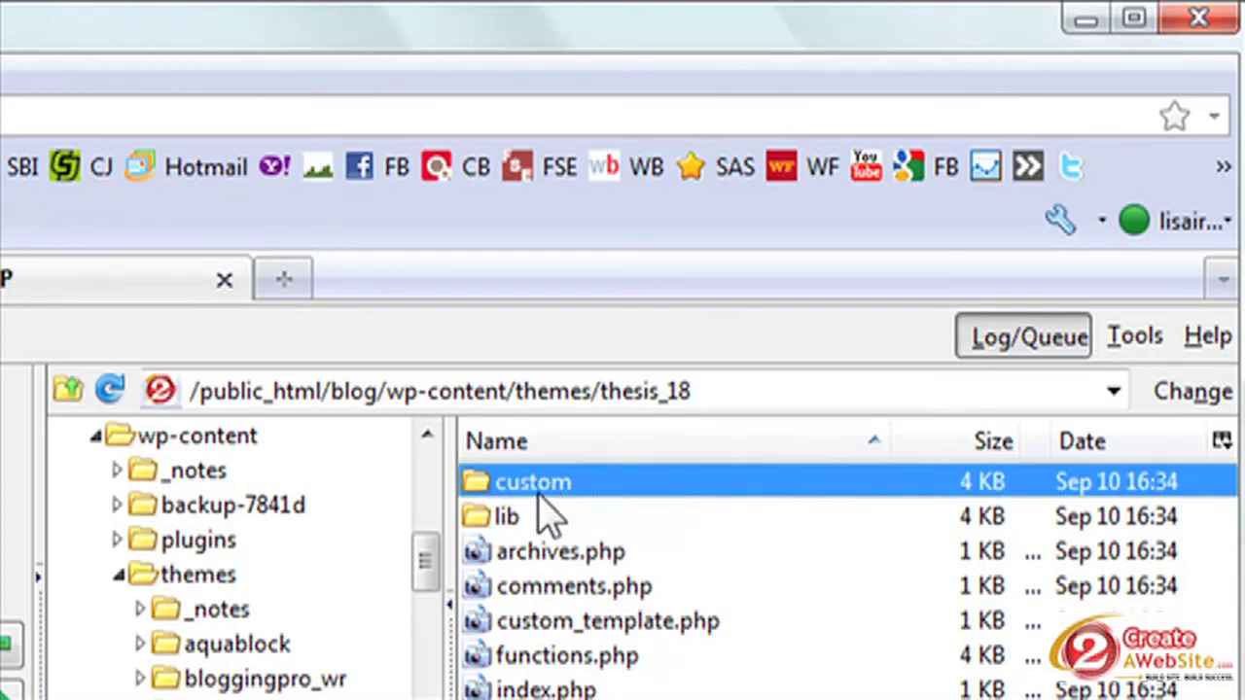
Step: Open the server's custom folder and point out its custom.css and layout.css files
double_click(476, 483)
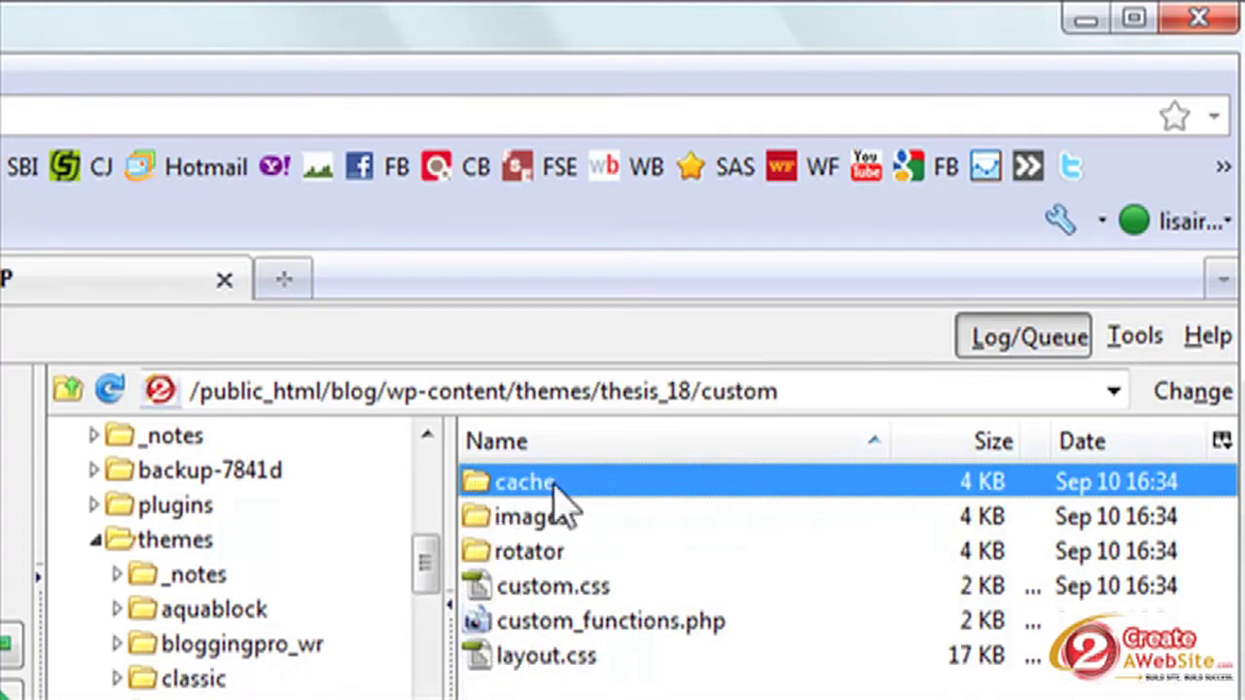
left_click(550, 595)
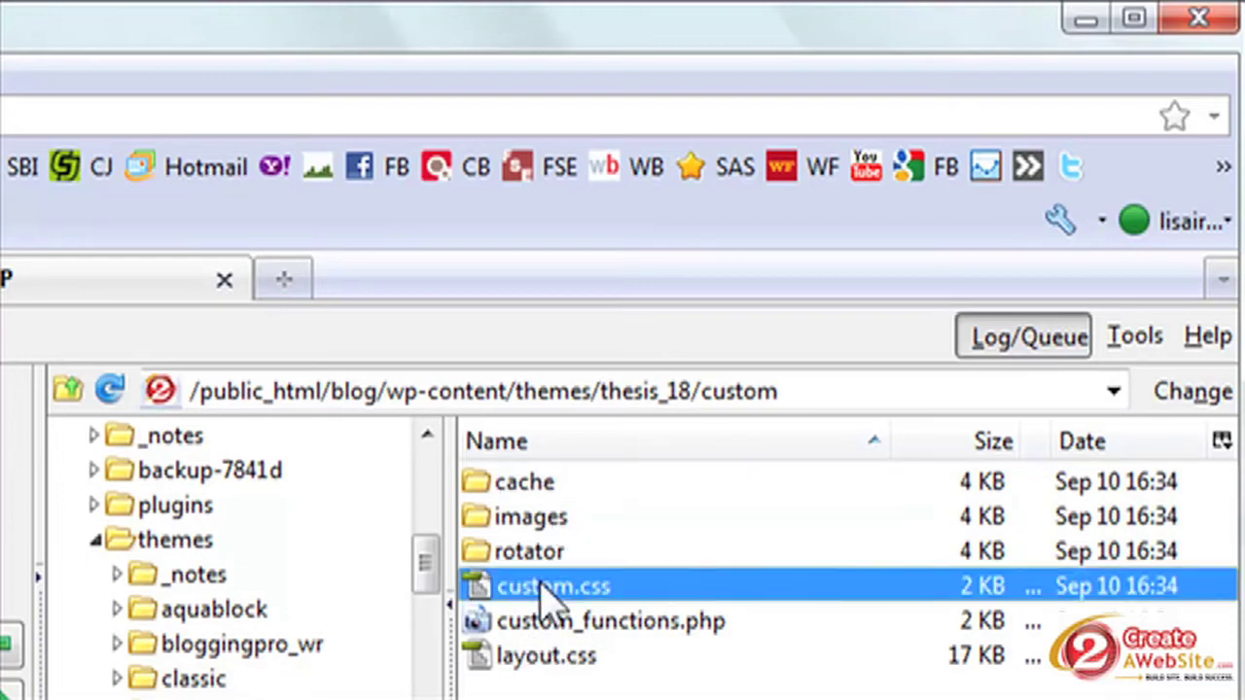
left_click(538, 662)
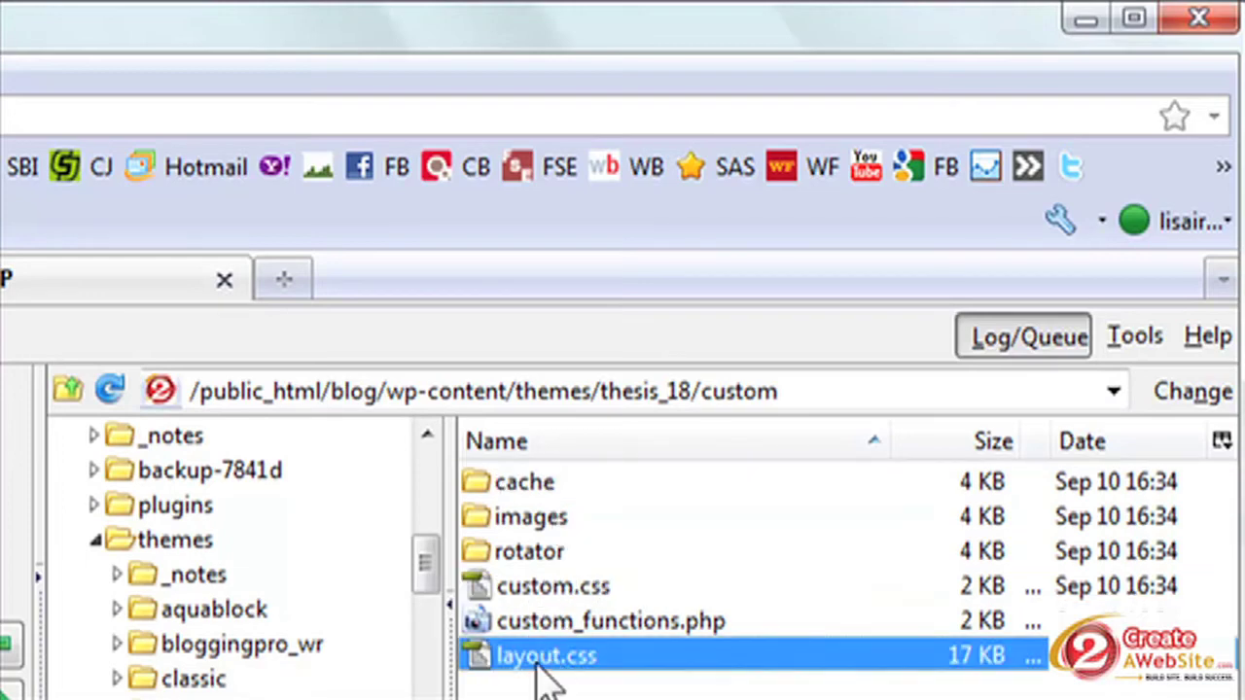
left_click(555, 589)
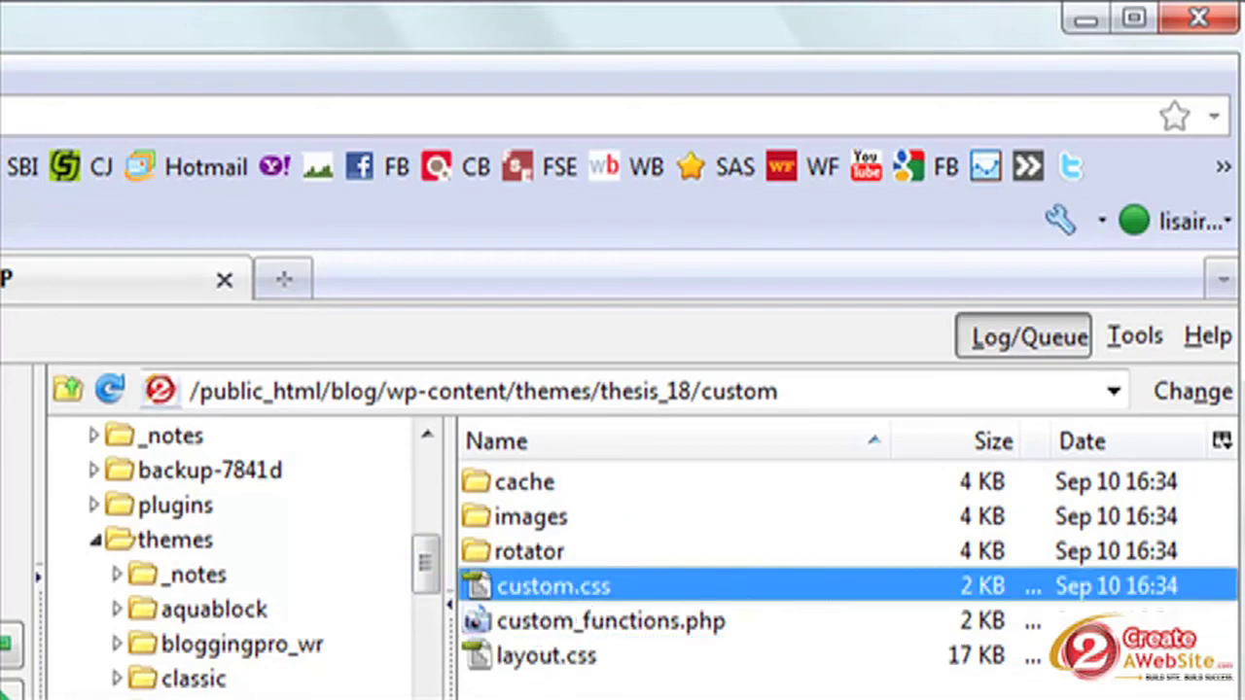
Step: Reload the Thesis Site Options page, check the server's custom folder again, and look through the site option groups
left_click(102, 144)
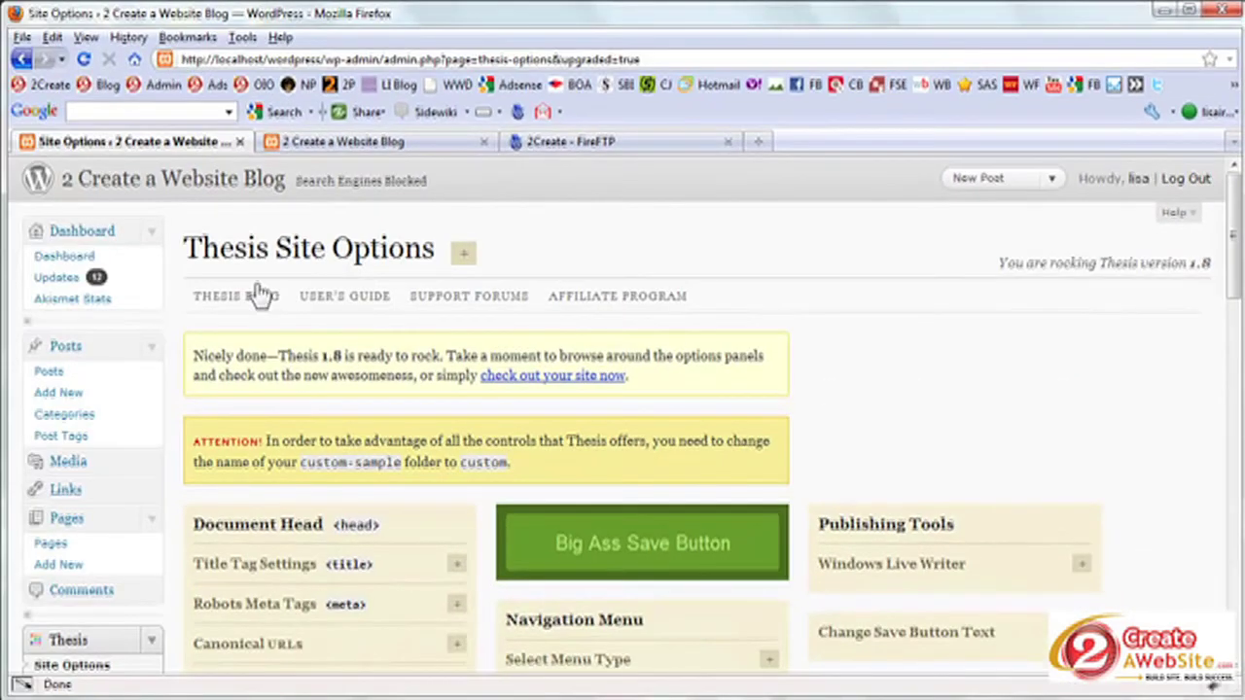
key("F5")
left_click(588, 148)
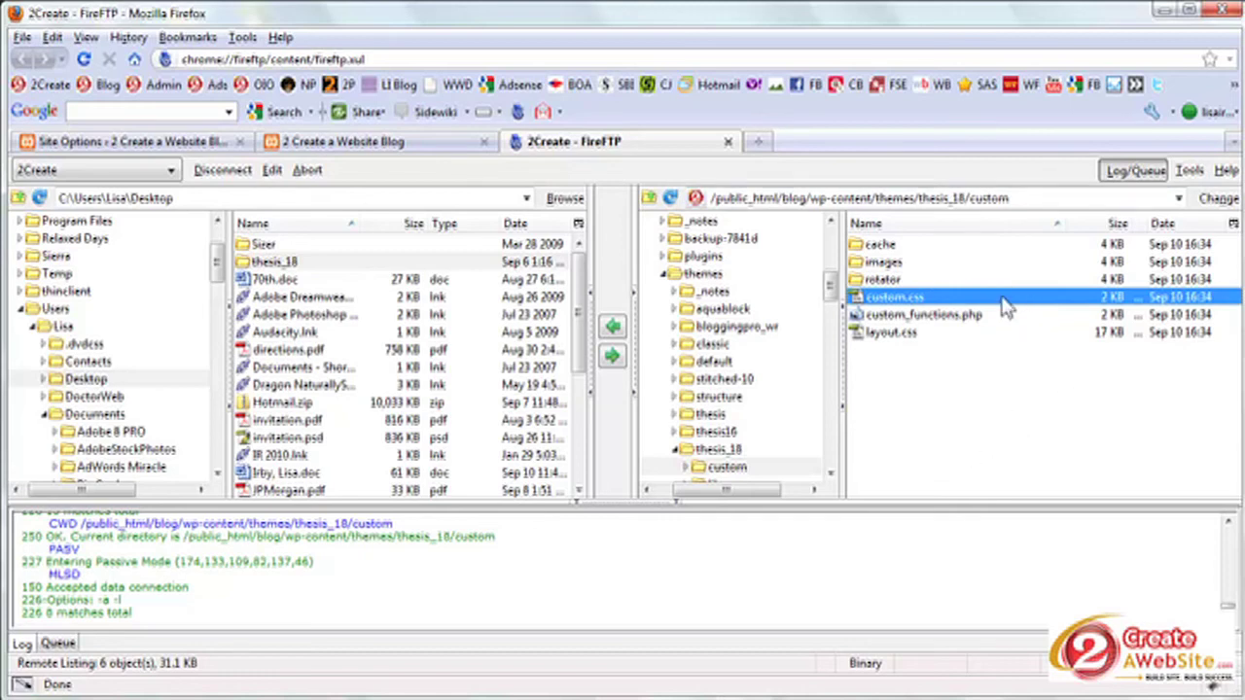
left_click(187, 142)
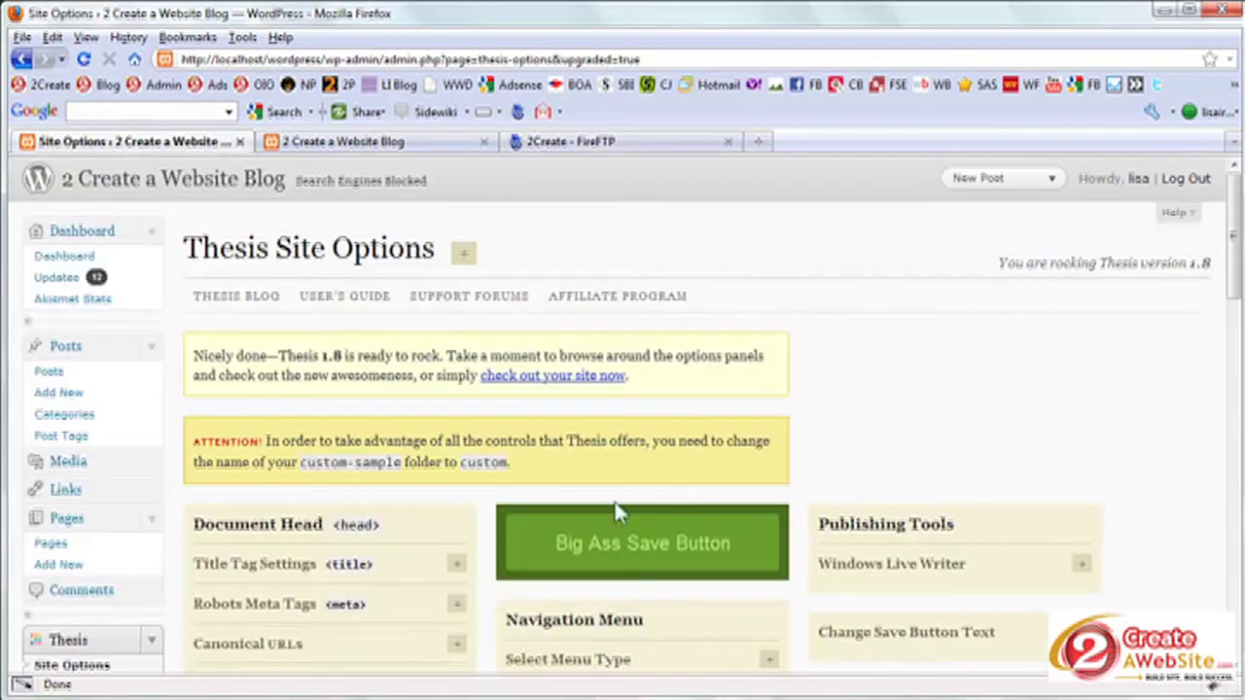
scroll(963, 428, "down", 3)
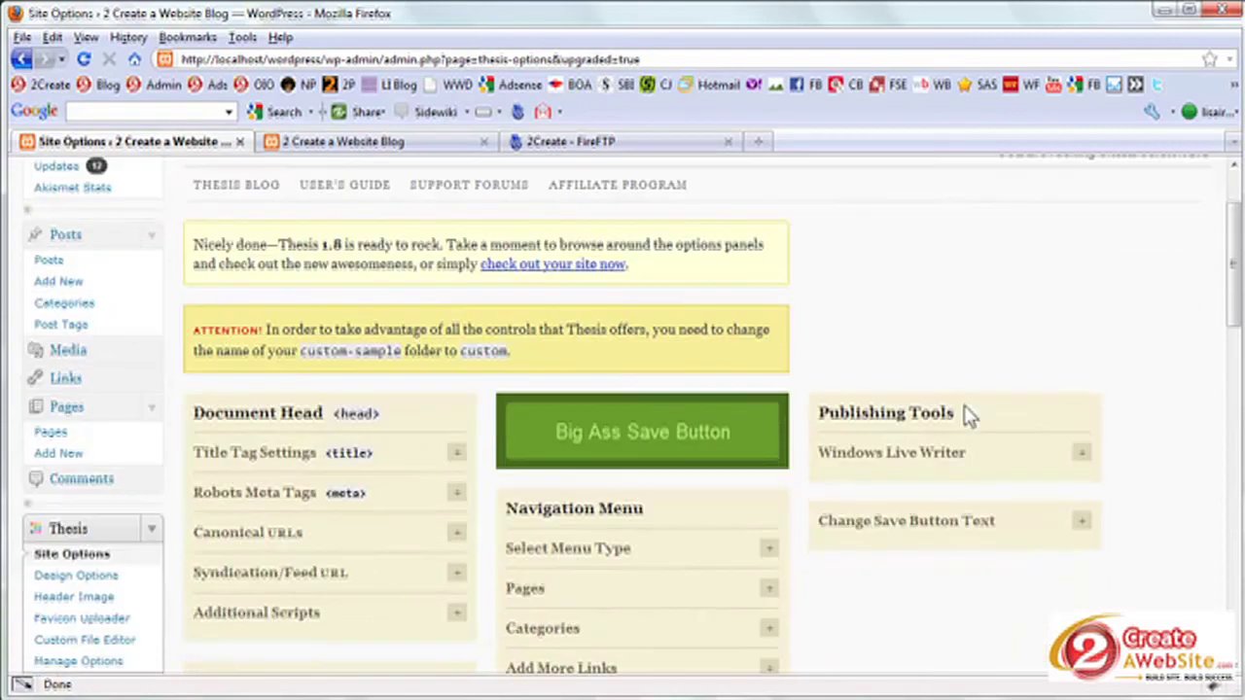
Step: Open the Thesis Custom File Editor and check its notice about the custom folder
scroll(486, 342, "down", 5)
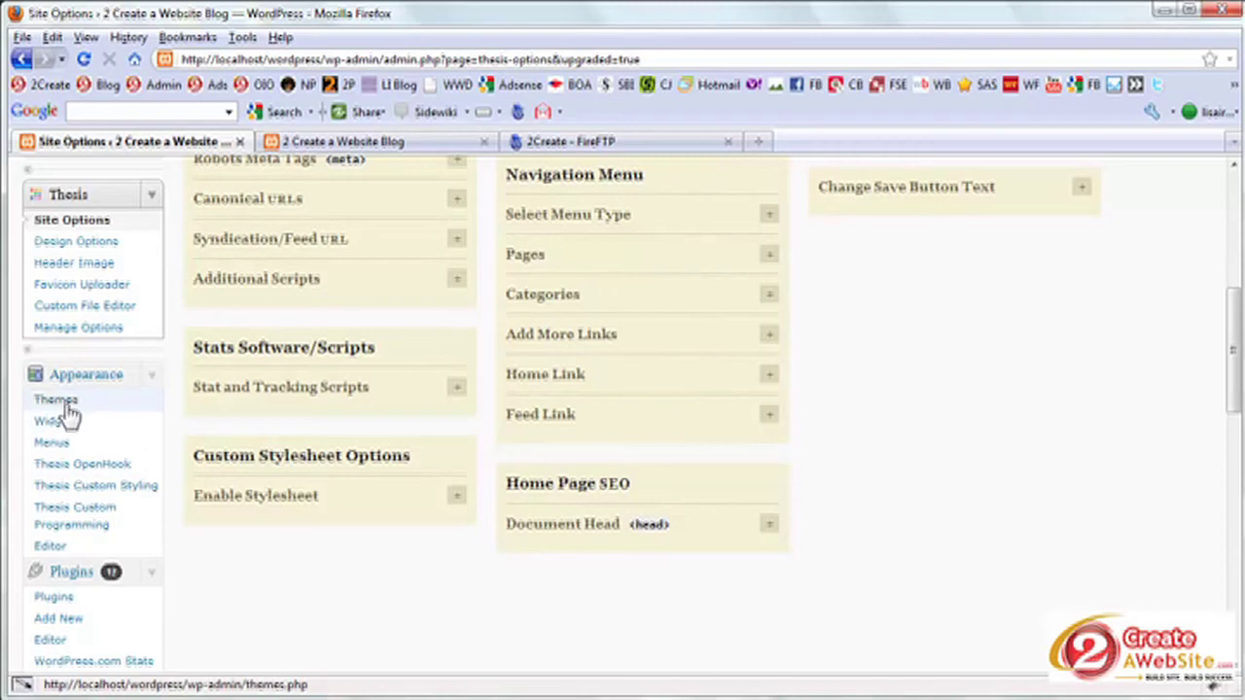
left_click(111, 311)
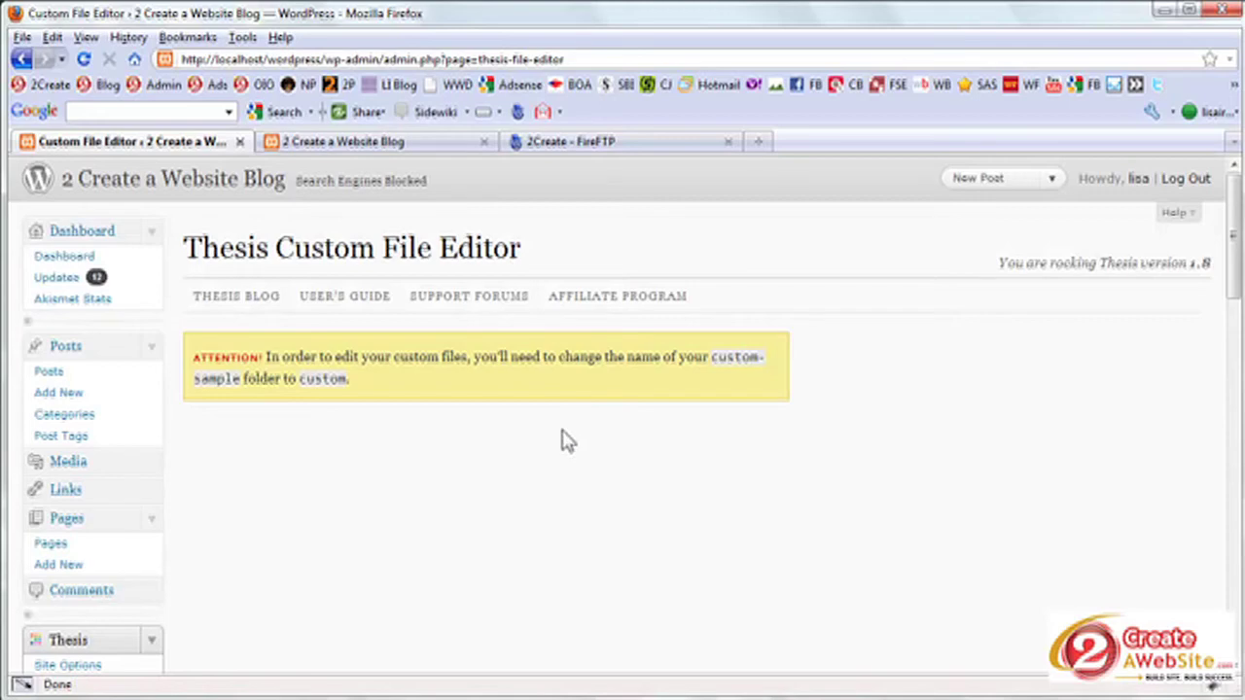
scroll(477, 459, "down", 3)
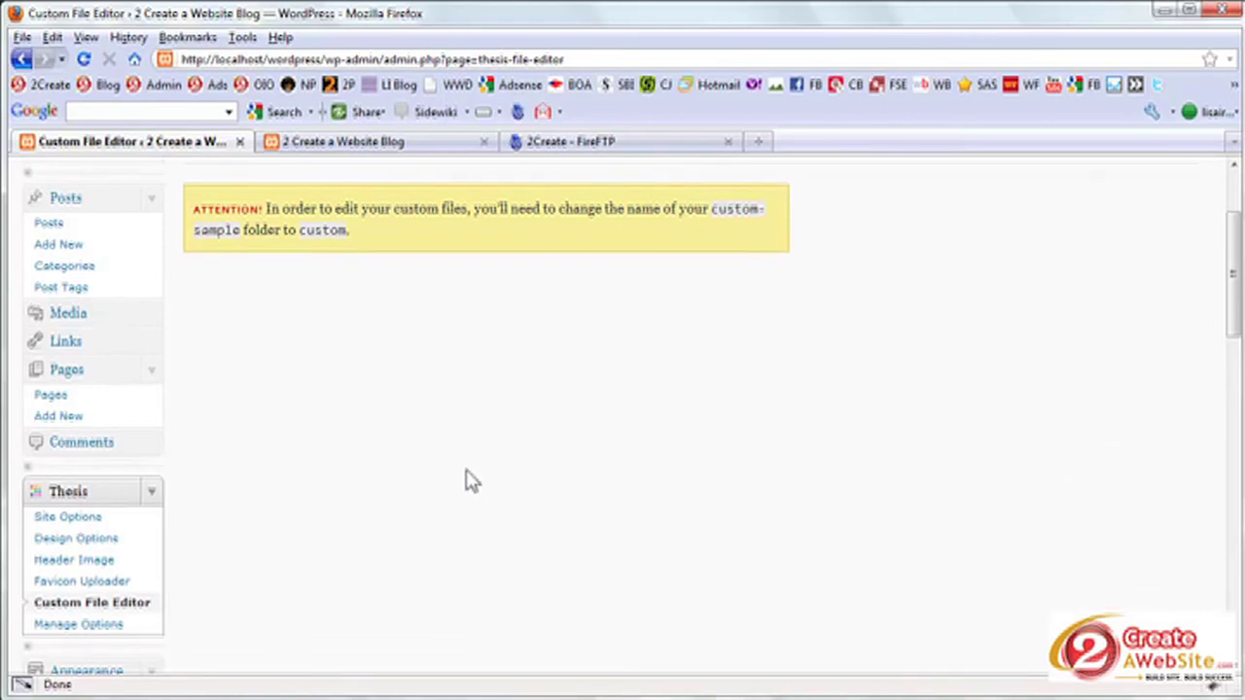
scroll(275, 394, "down", 10)
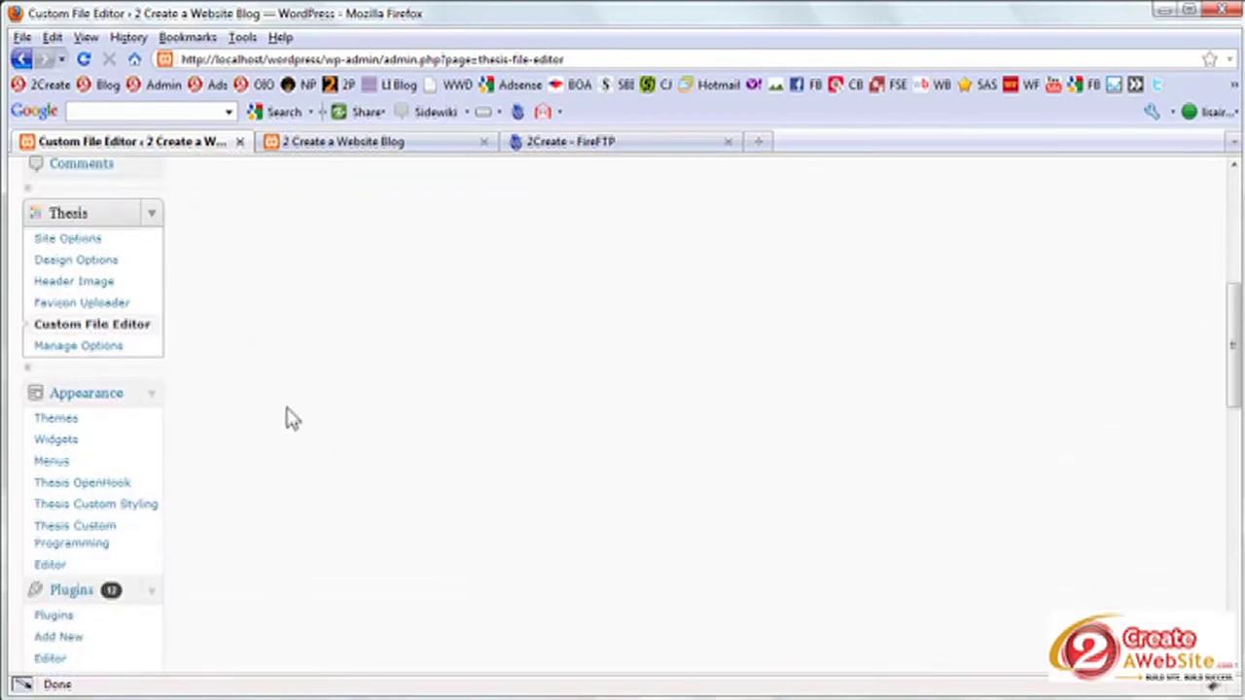
scroll(292, 428, "up", 6)
scroll(334, 483, "up", 6)
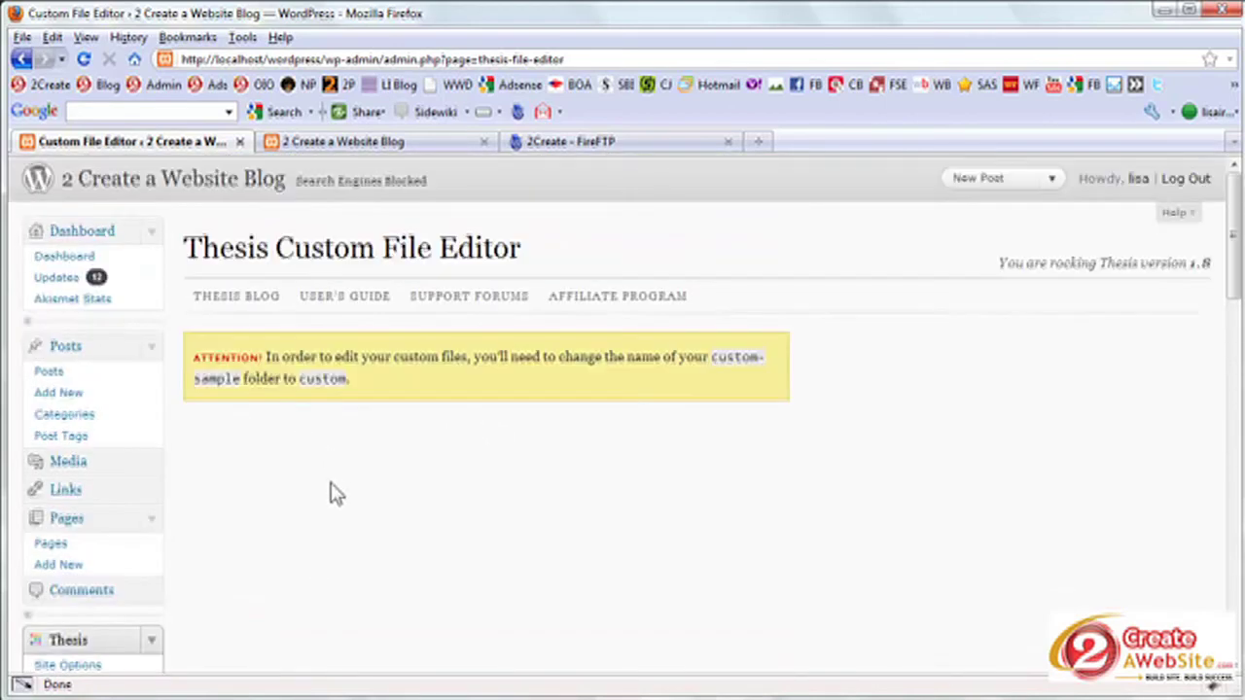
Step: Open the Thesis Design Options page and look through its layout, display, font and color, comment and feature box option groups
scroll(331, 493, "down", 6)
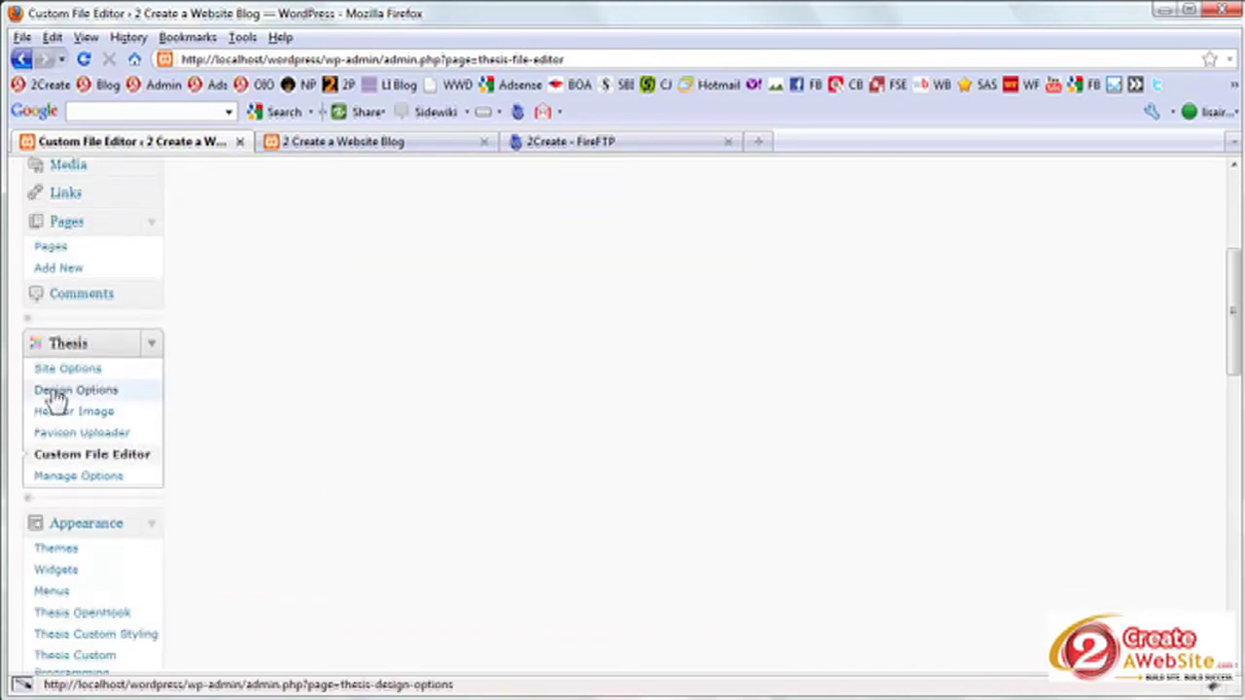
left_click(64, 399)
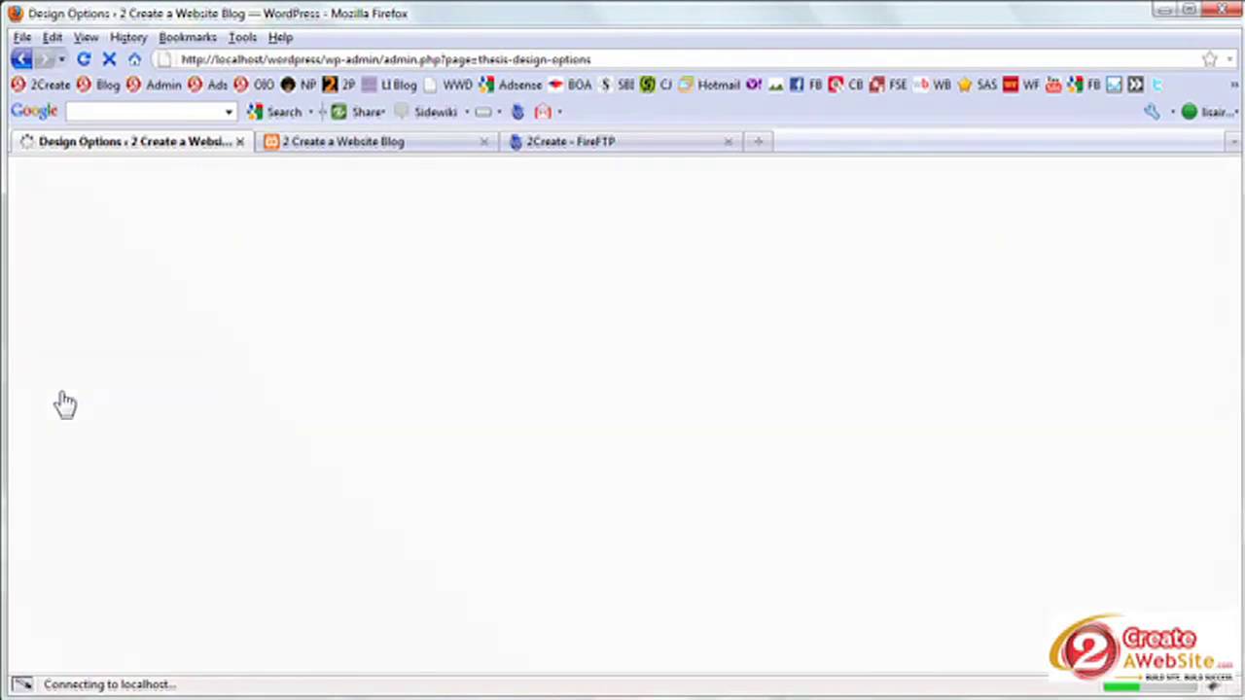
scroll(948, 373, "down", 3)
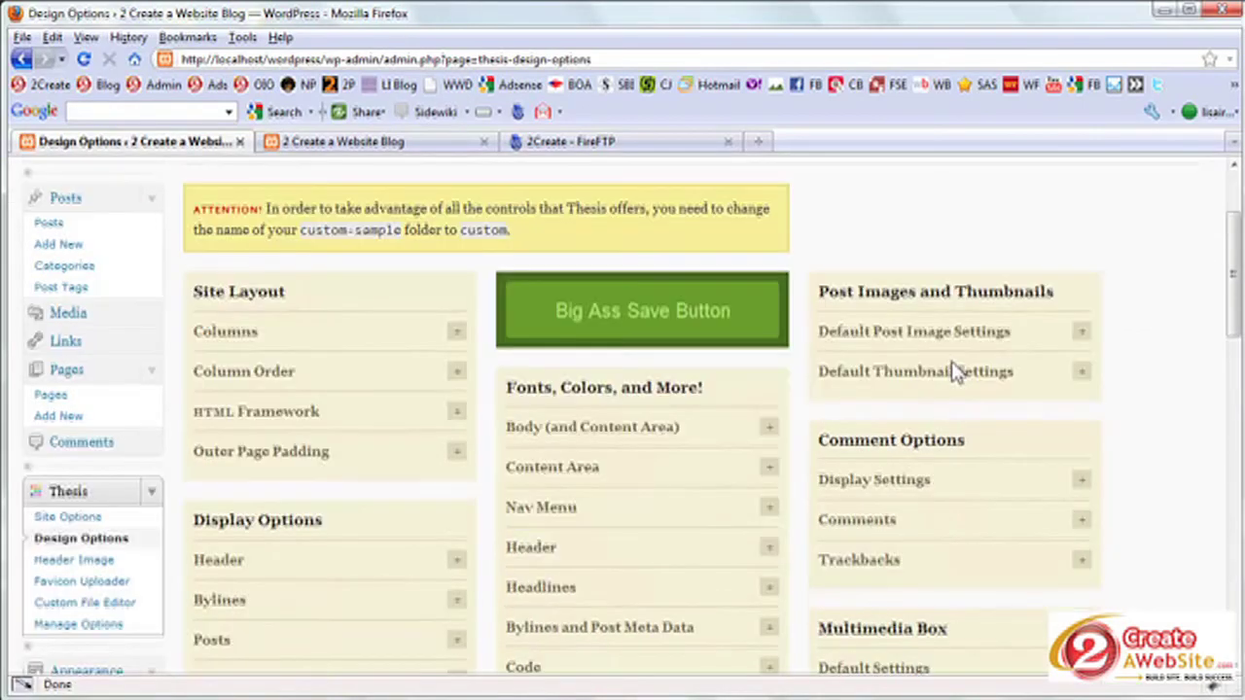
scroll(953, 373, "down", 10)
scroll(1081, 439, "up", 5)
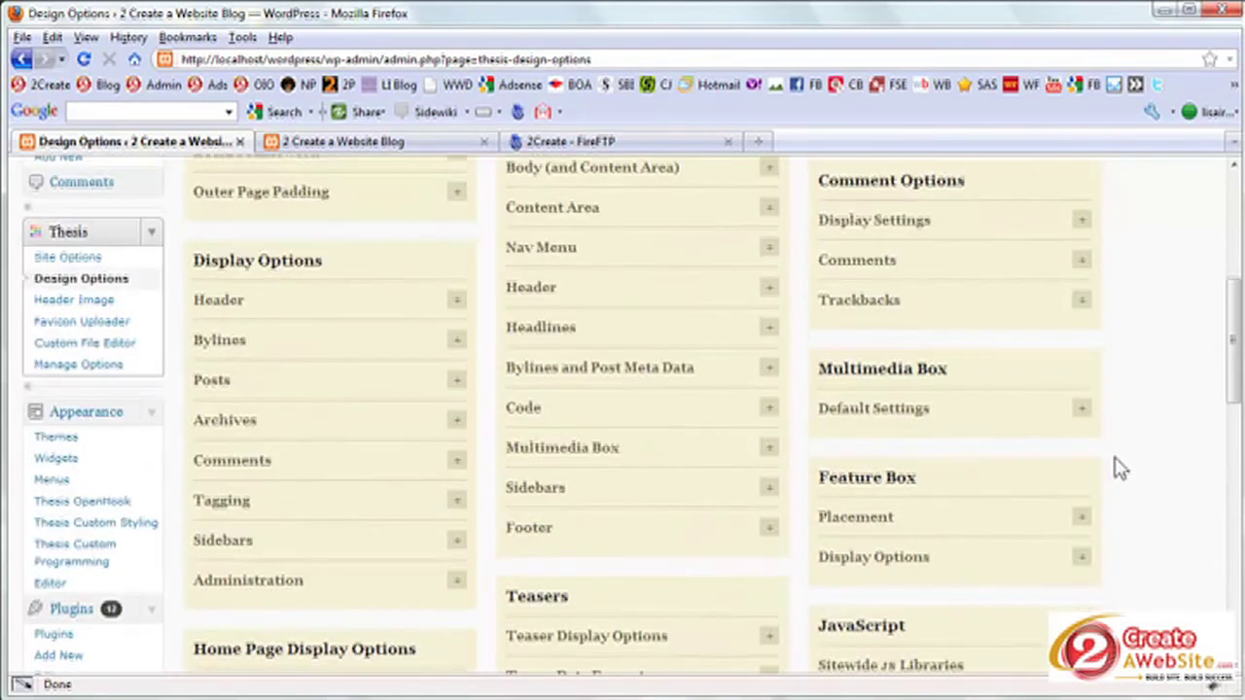
scroll(1129, 465, "up", 6)
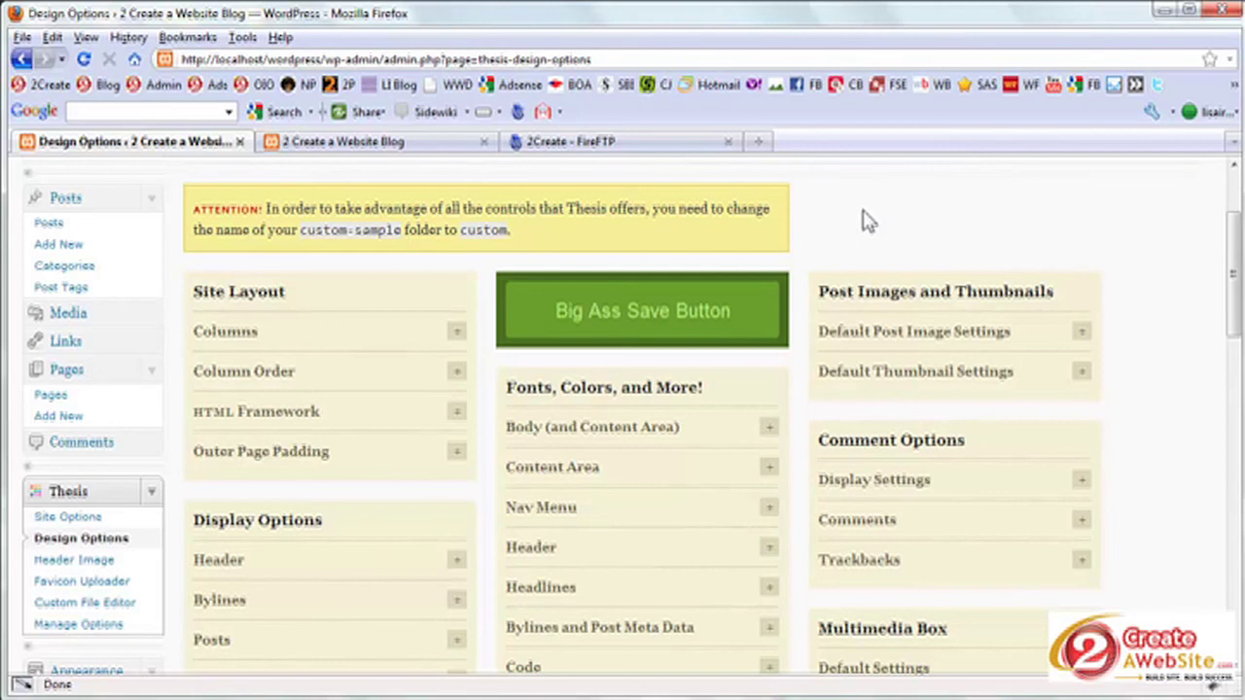
scroll(1206, 258, "down", 3)
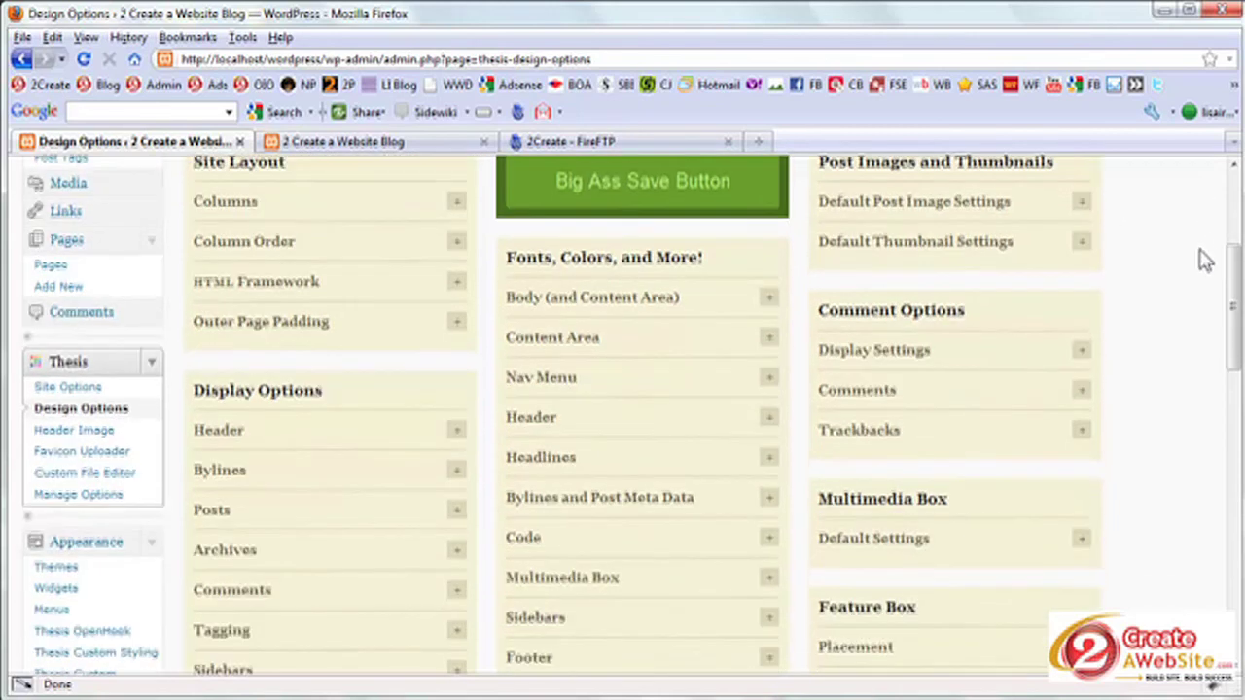
scroll(1206, 261, "down", 2)
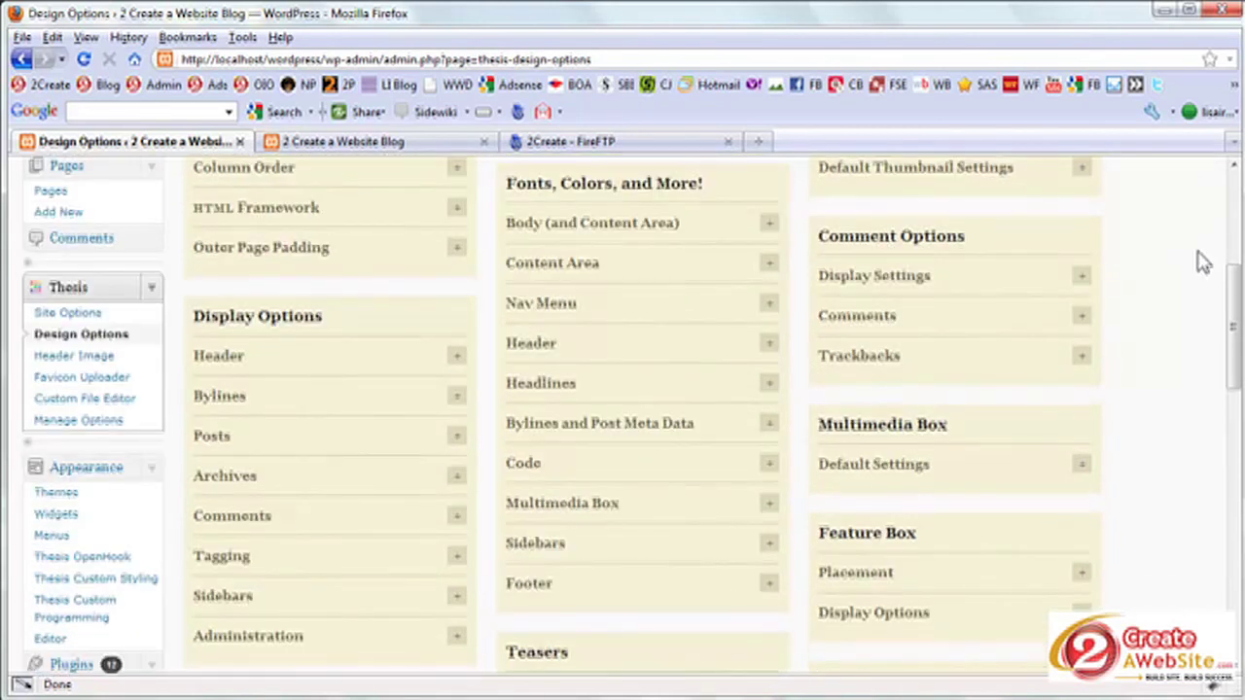
scroll(1204, 260, "up", 1)
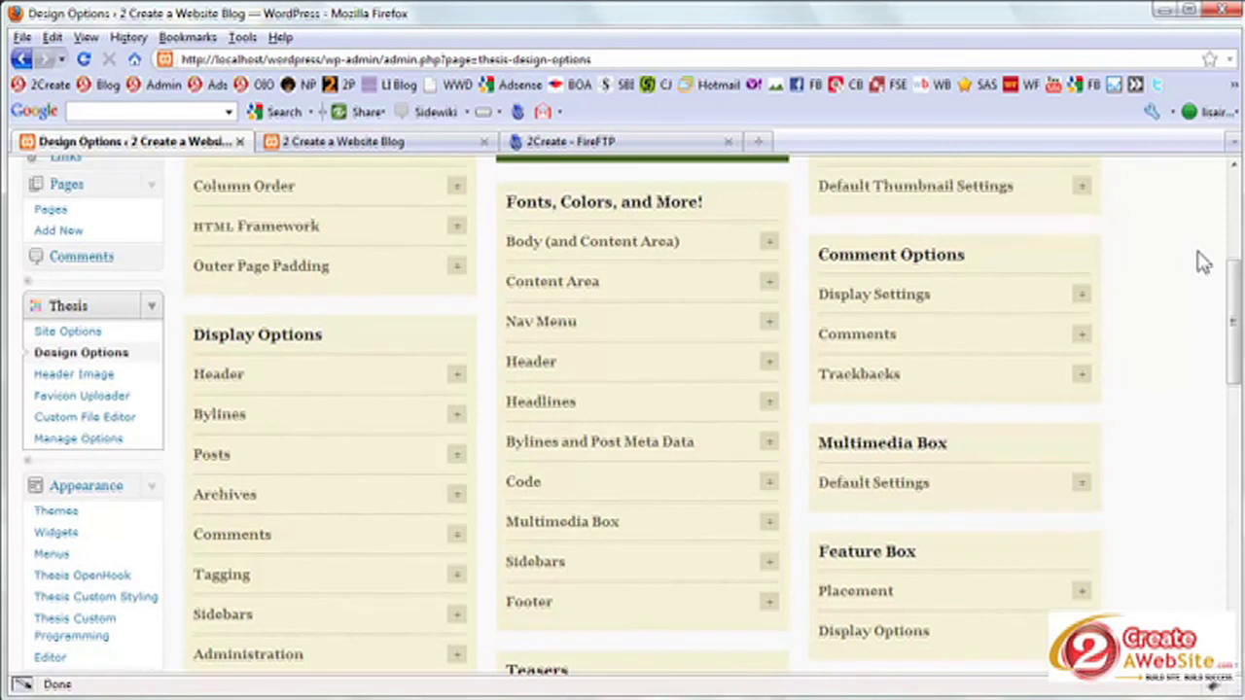
scroll(1203, 260, "up", 5)
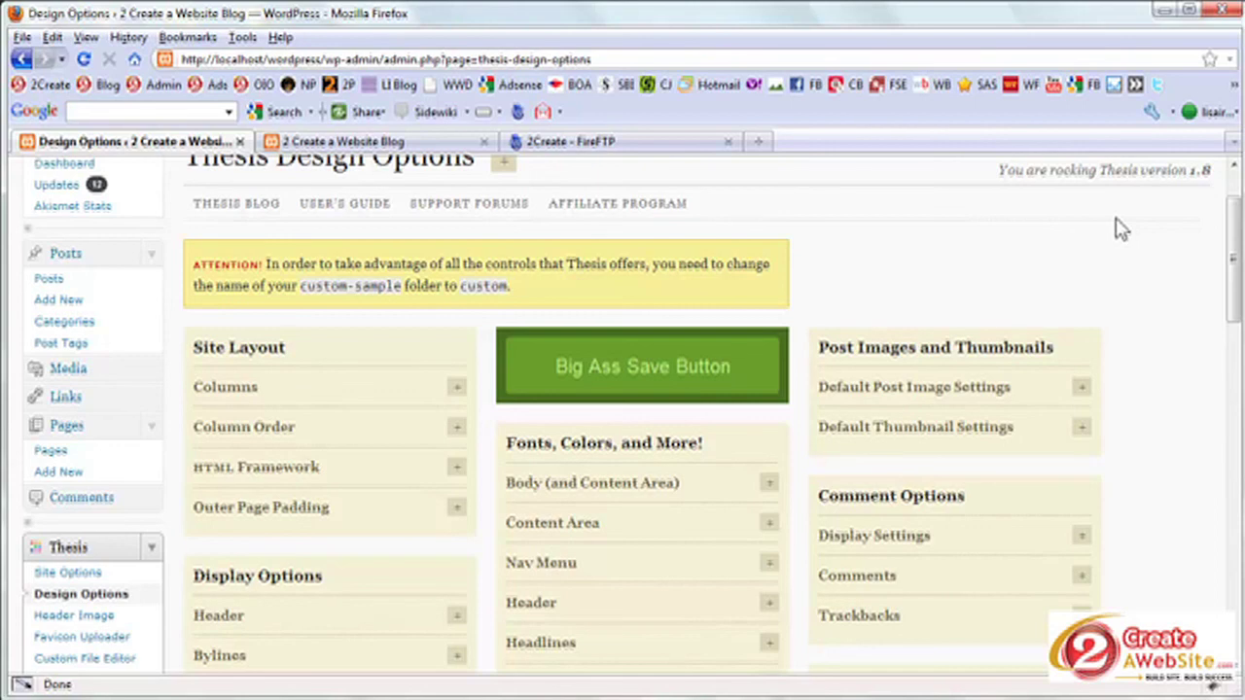
scroll(1120, 227, "down", 1)
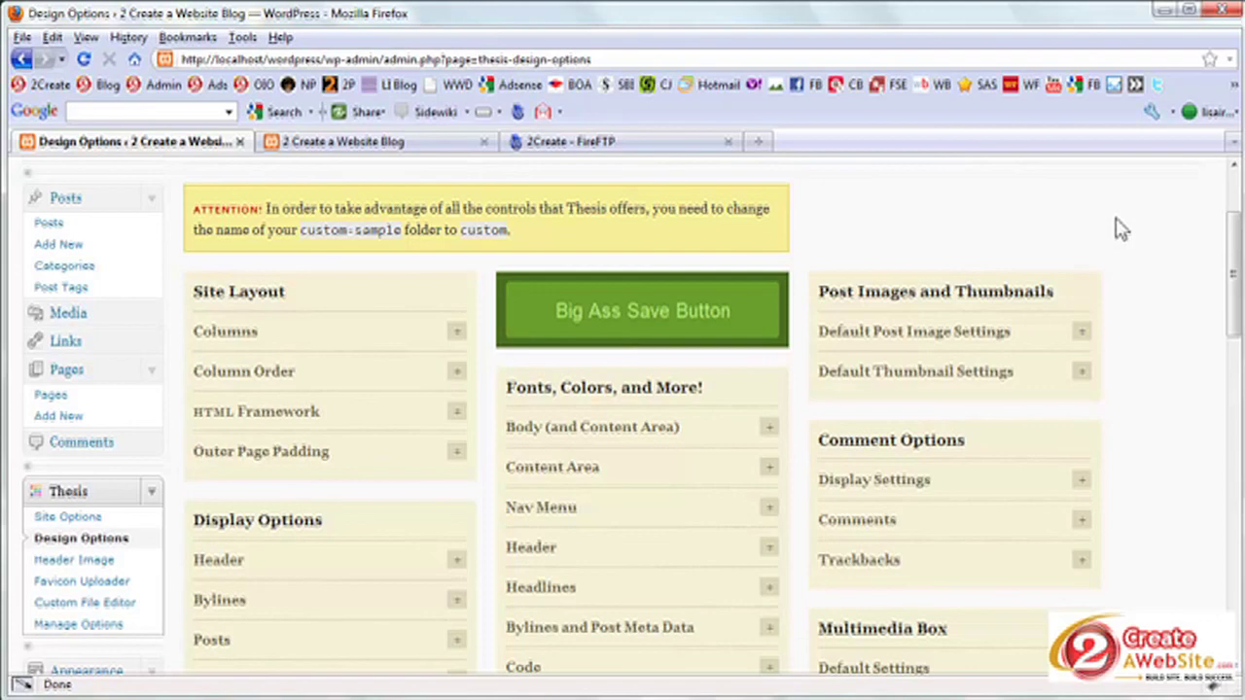
Step: Switch to the blog's front page to view its current Thesis design
left_click(340, 142)
mouse_move(1233, 204)
left_mouse_down()
mouse_move(1233, 594)
mouse_move(1233, 204)
left_mouse_up()
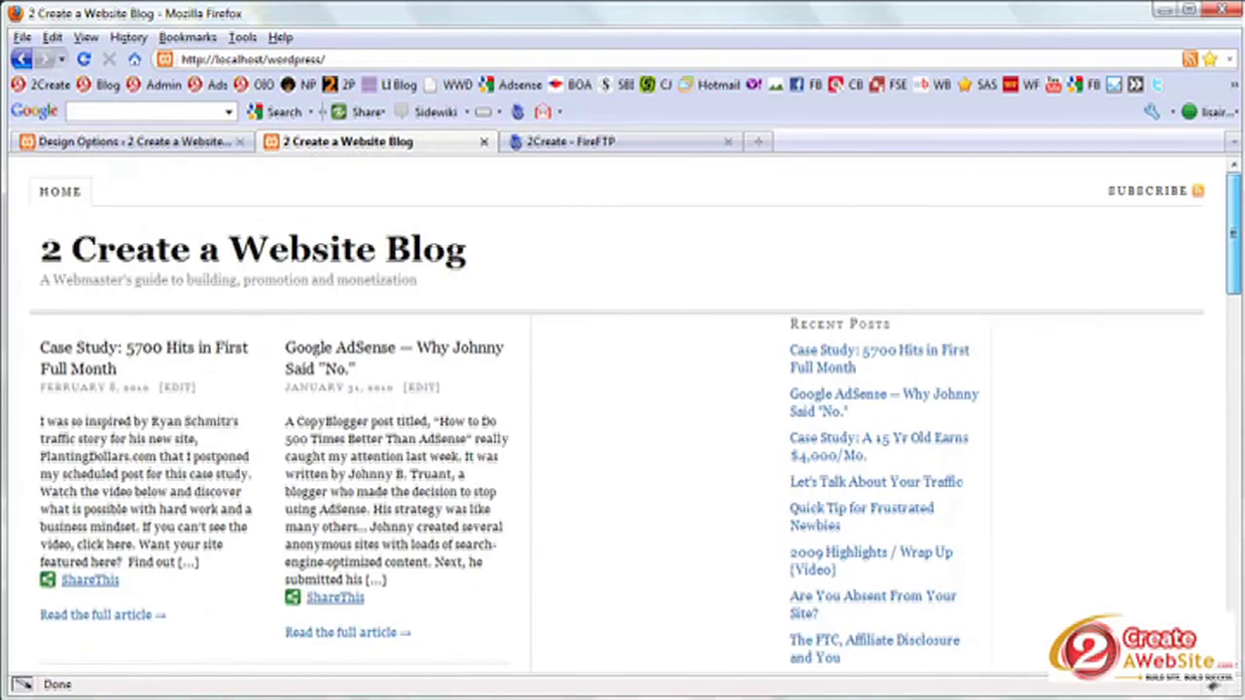